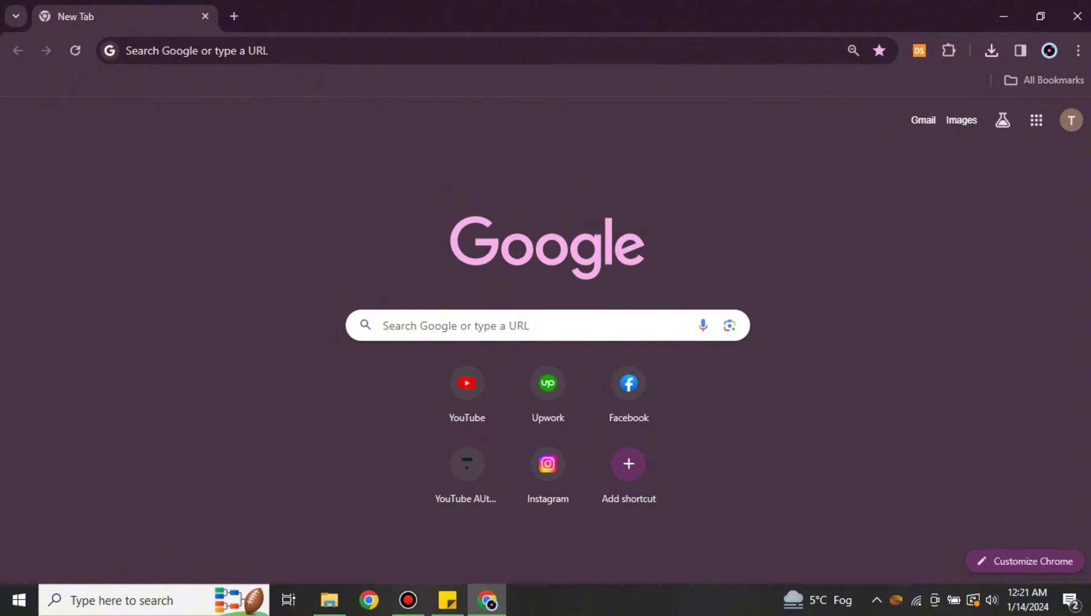
# Load canva.com in Chrome by accepting the address-bar autocompletion for 'c'.
pyautogui.click(307, 58)
pyautogui.write('c')
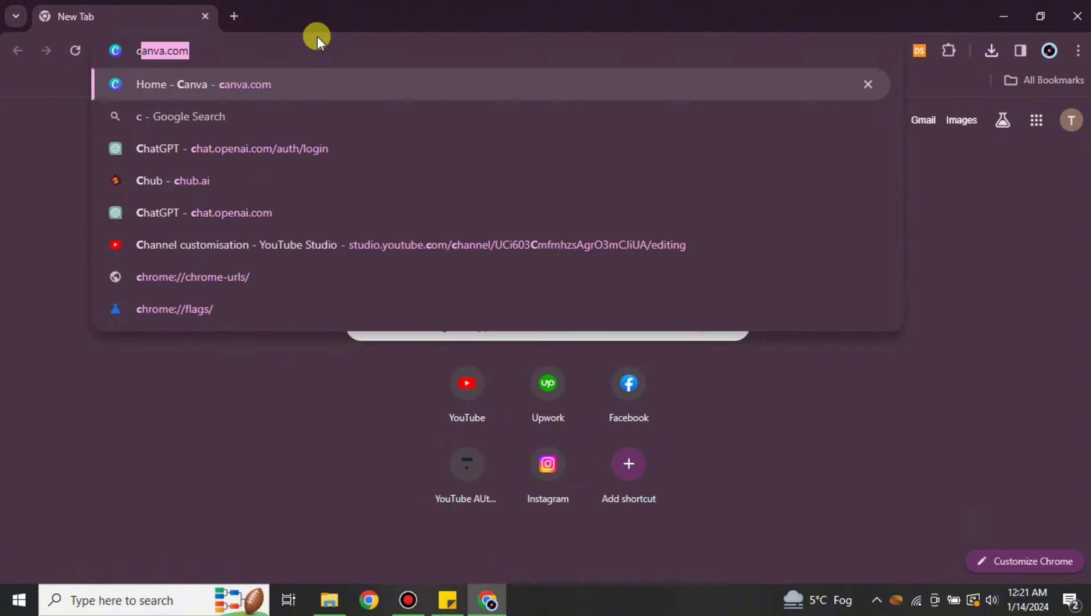
pyautogui.press('Return')
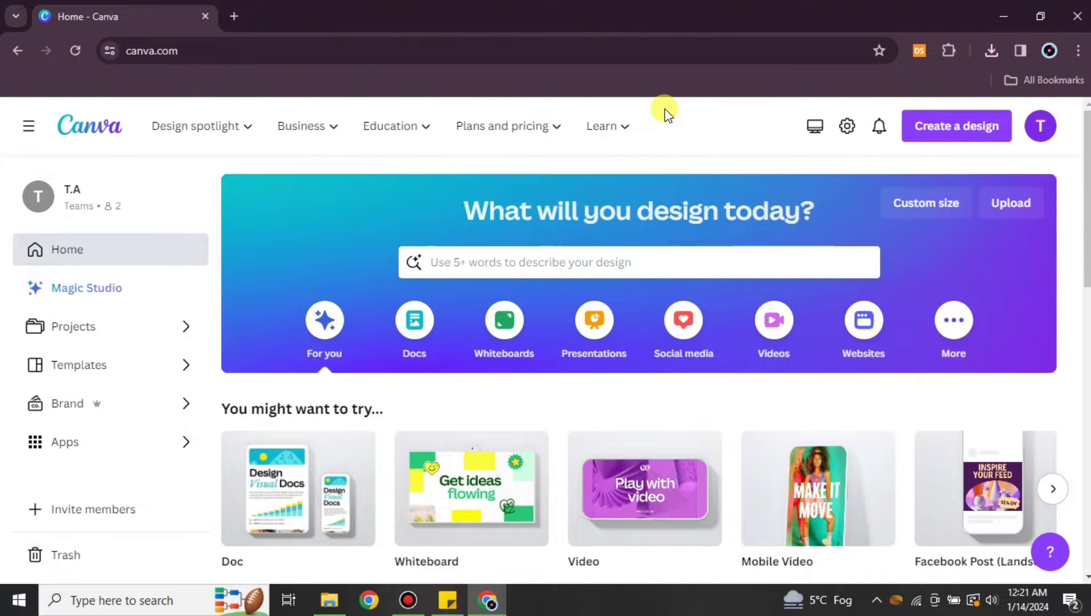
# Import the Avatar trailer file into Canva uploads and mute its preview sound.
pyautogui.click(927, 130)
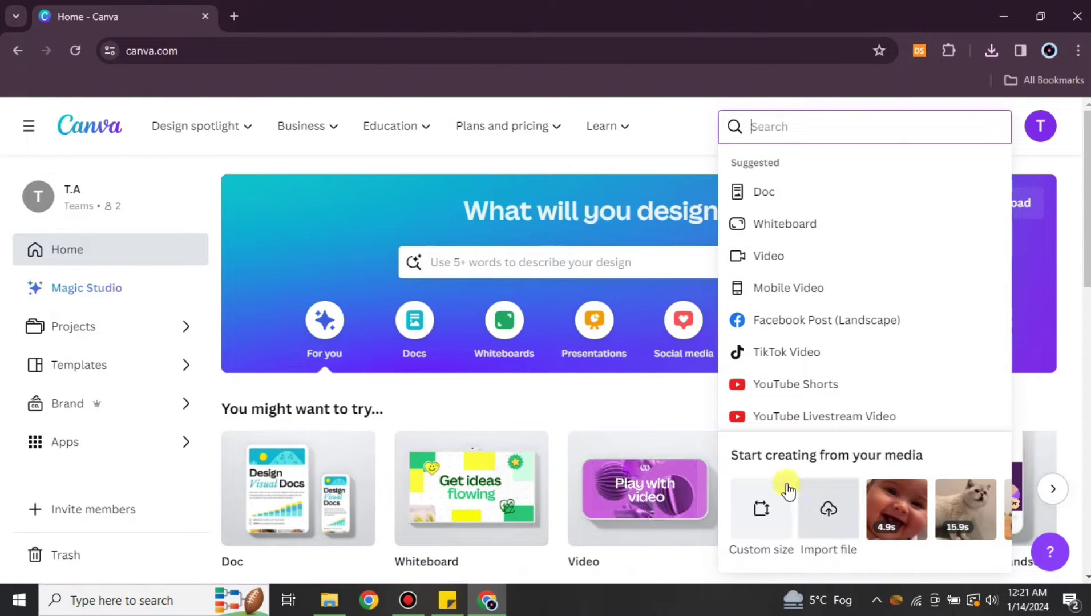
pyautogui.click(829, 526)
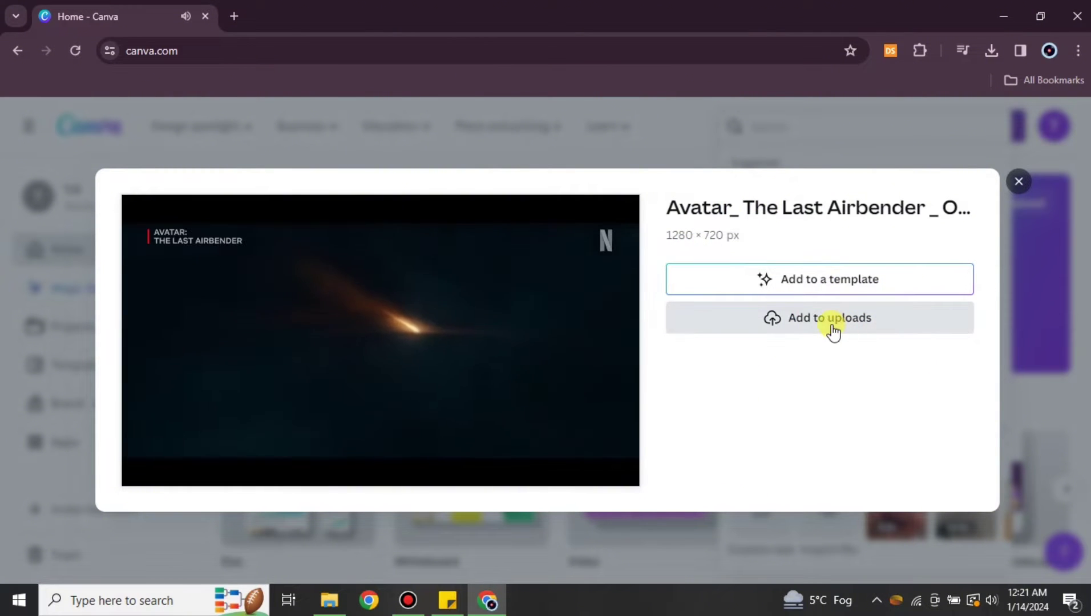
pyautogui.click(866, 324)
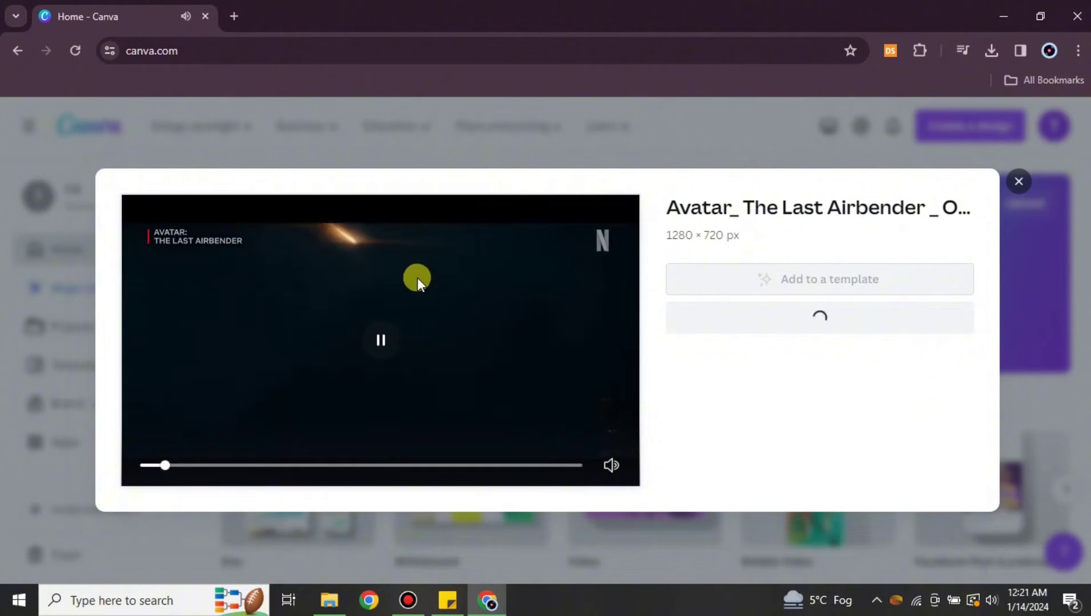
pyautogui.click(612, 465)
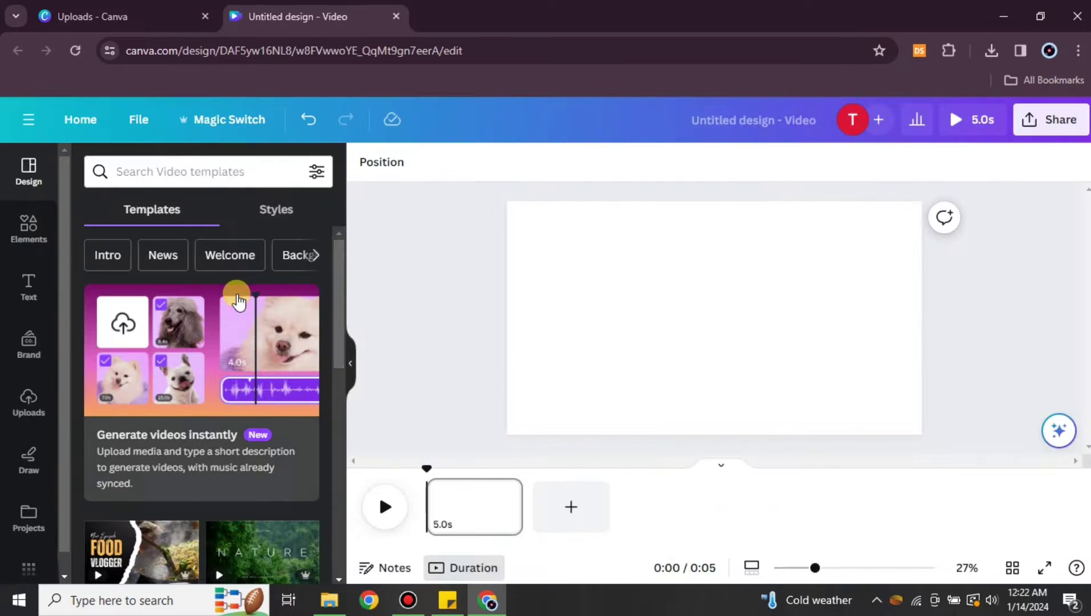
# Add the 1:52 Avatar trailer from Uploads to the page with its volume at 0.
pyautogui.click(25, 394)
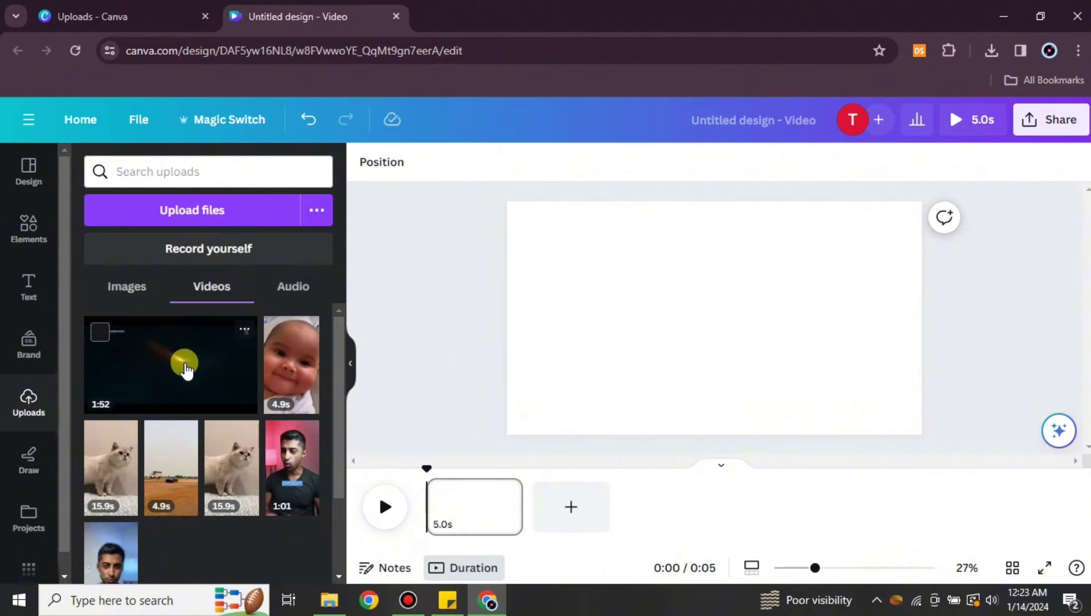
pyautogui.click(182, 365)
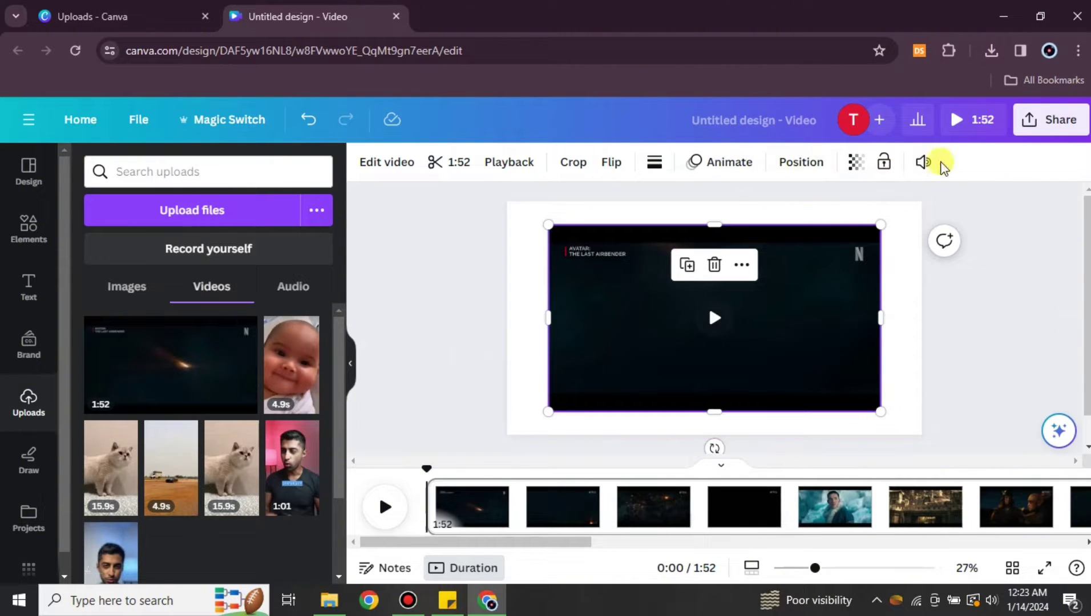
pyautogui.click(927, 162)
pyautogui.click(911, 209)
pyautogui.click(813, 329)
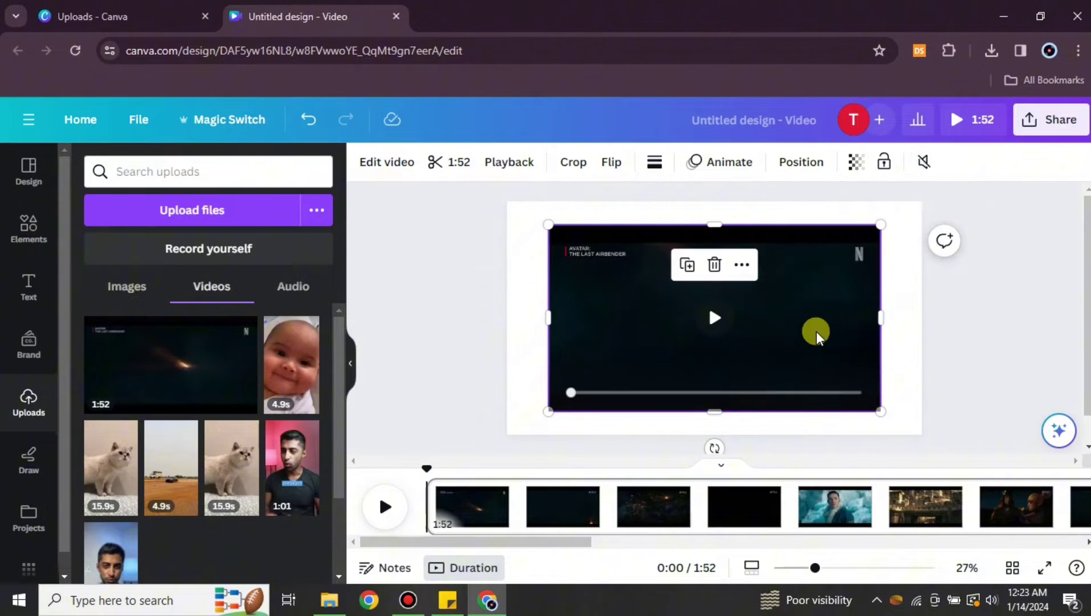
# Stretch the trailer to fill the whole page, then play it.
pyautogui.moveTo(813, 329); pyautogui.dragTo(777, 309)
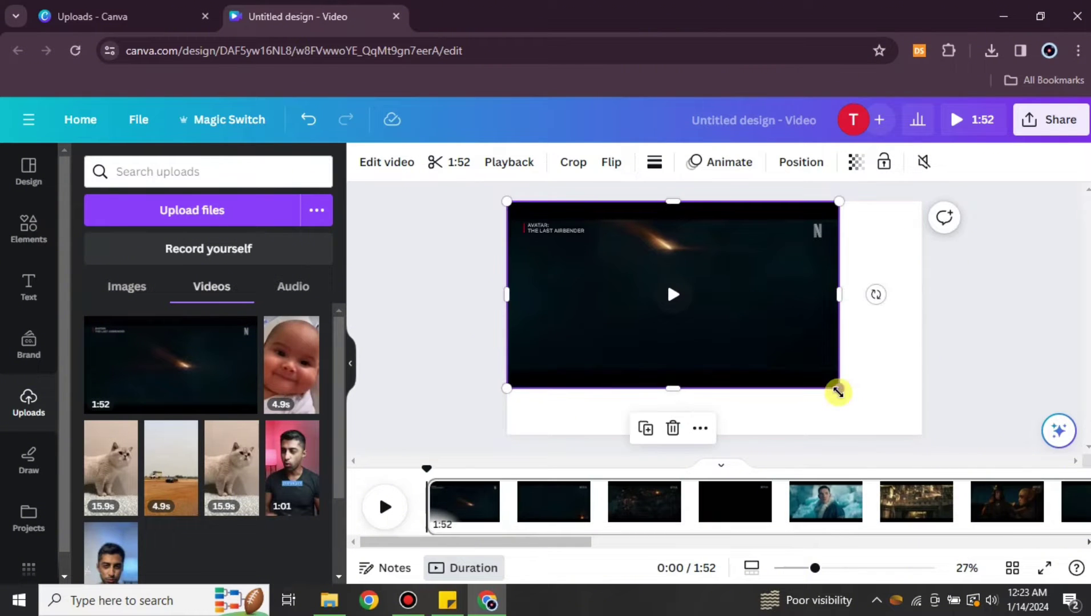
pyautogui.moveTo(839, 385); pyautogui.dragTo(924, 433)
pyautogui.click(351, 454)
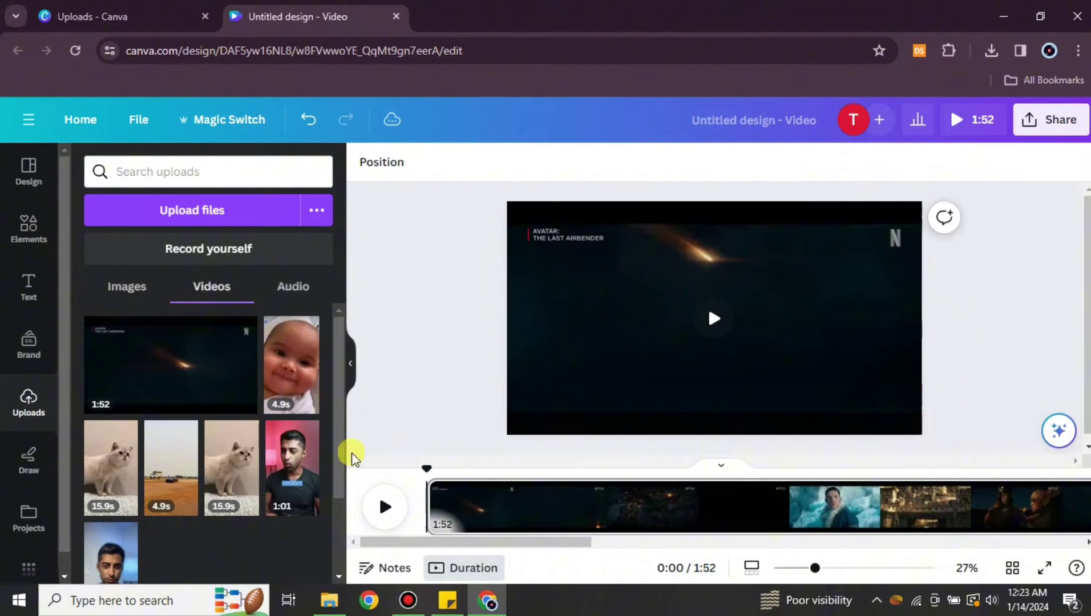
pyautogui.click(386, 508)
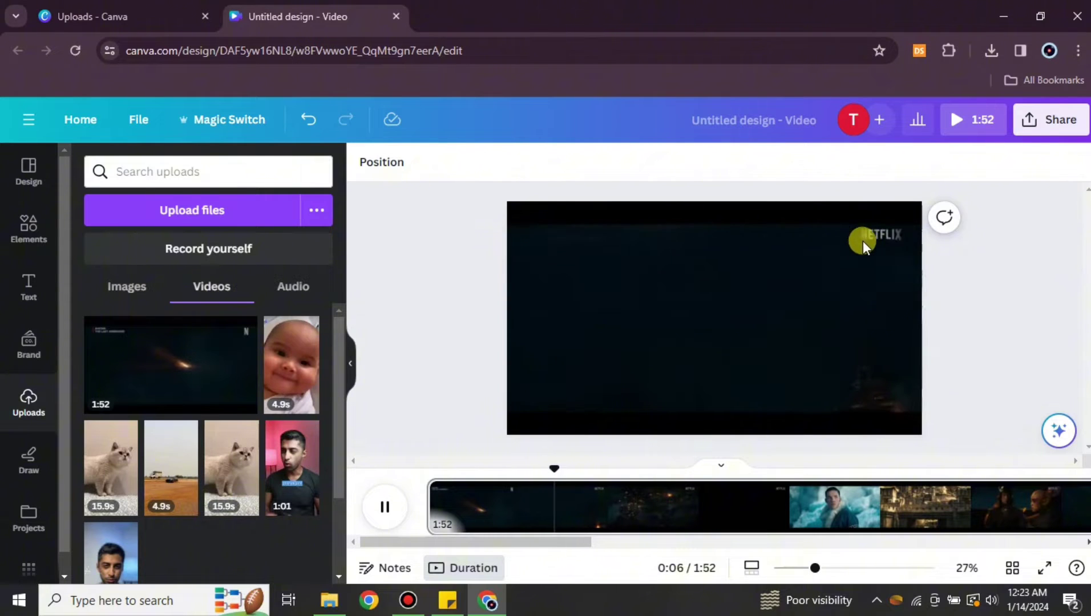
pyautogui.click(560, 500)
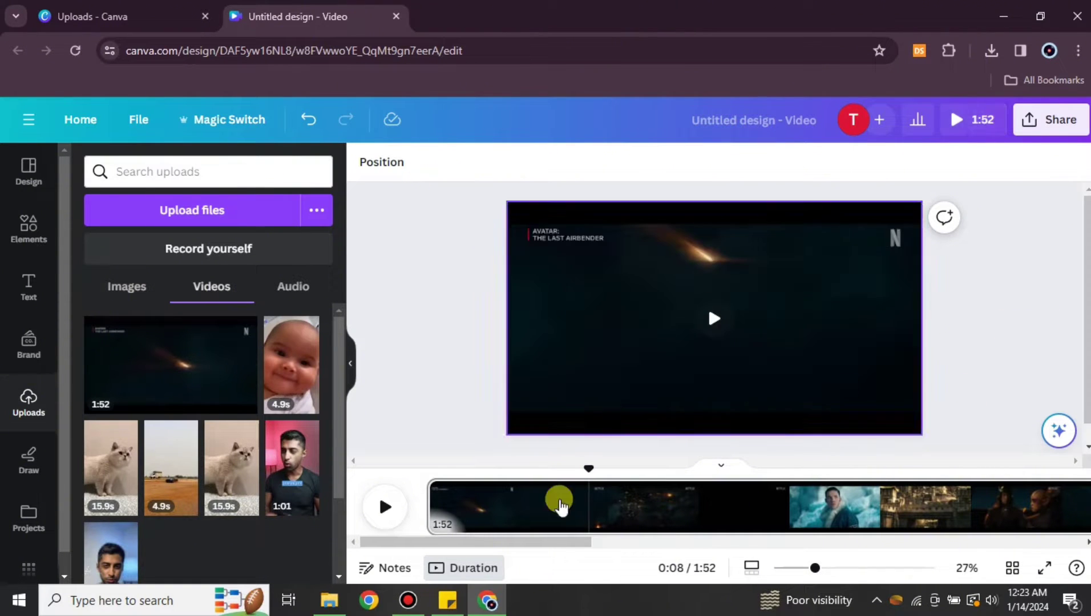
pyautogui.click(756, 360)
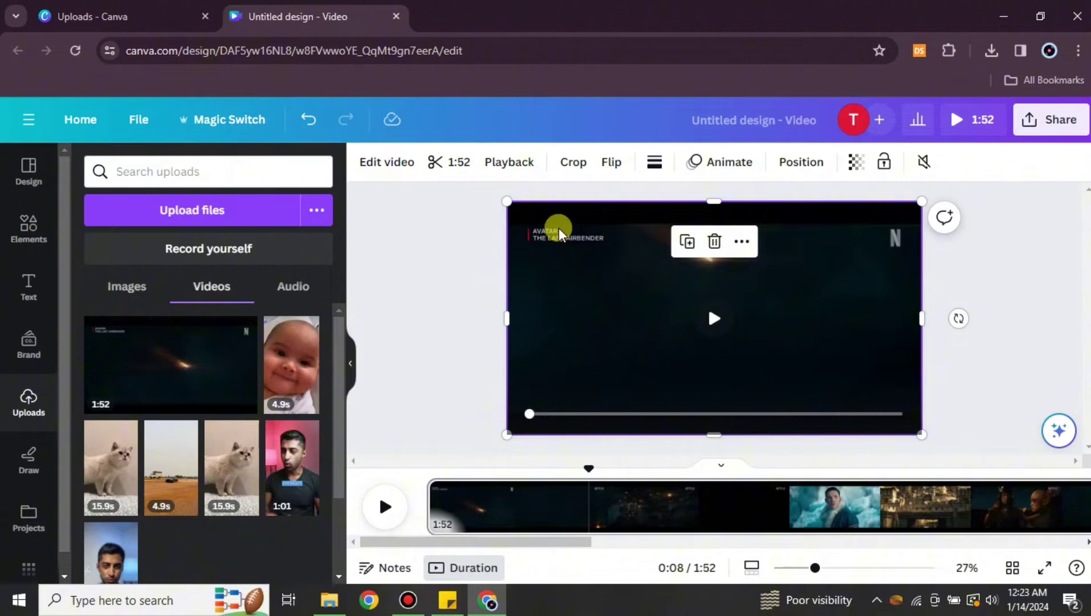
pyautogui.moveTo(506, 202)
pyautogui.mouseDown()
pyautogui.moveTo(433, 98)
pyautogui.moveTo(463, 117)
pyautogui.moveTo(517, 189)
pyautogui.mouseUp()
pyautogui.click(574, 163)
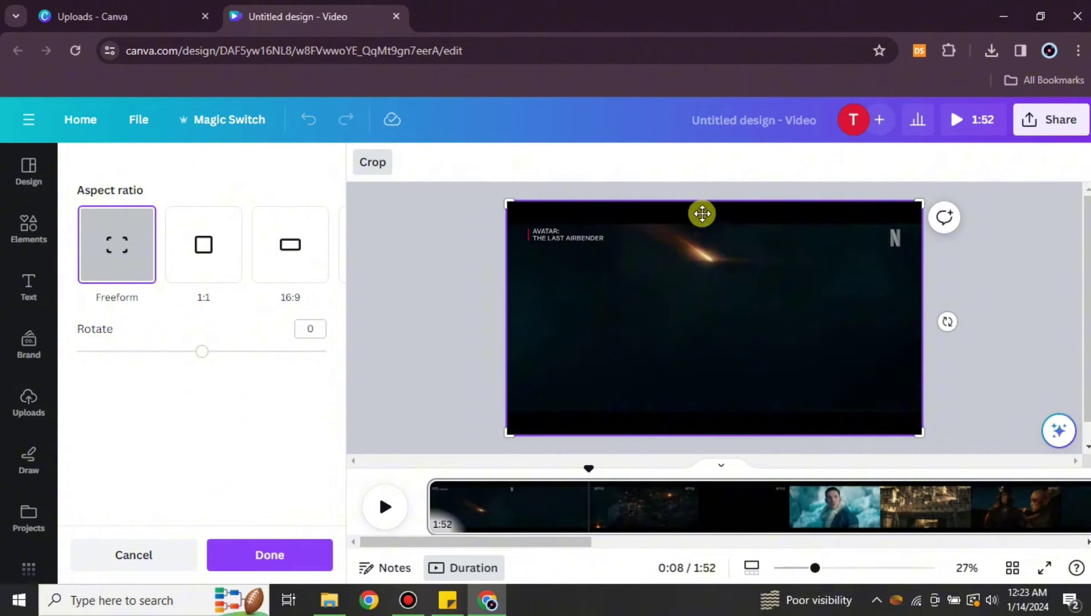
pyautogui.moveTo(920, 206); pyautogui.dragTo(942, 251)
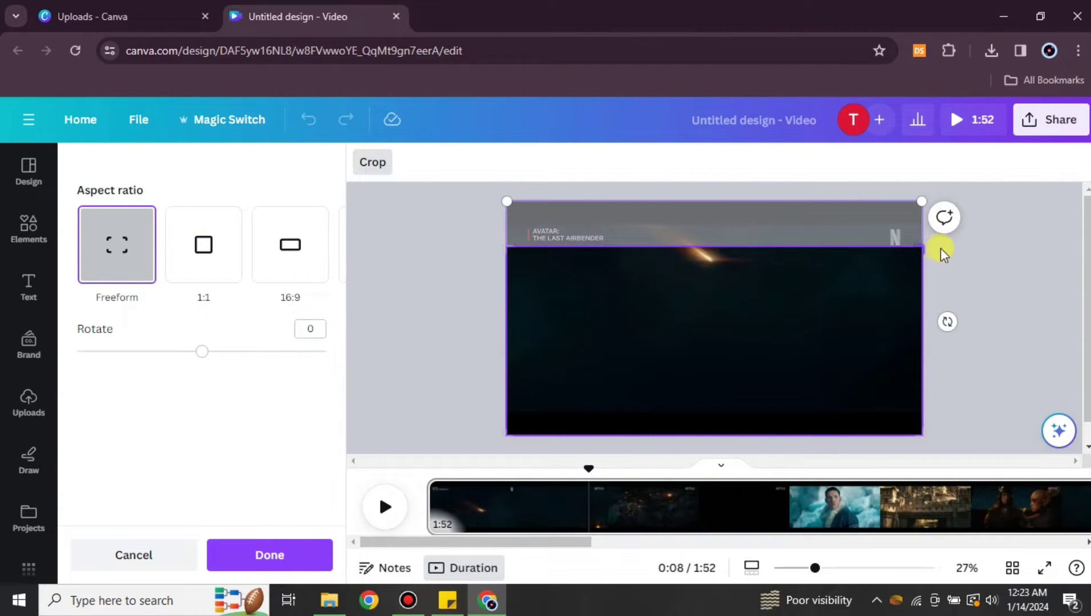
pyautogui.click(986, 268)
pyautogui.moveTo(748, 328); pyautogui.dragTo(747, 281)
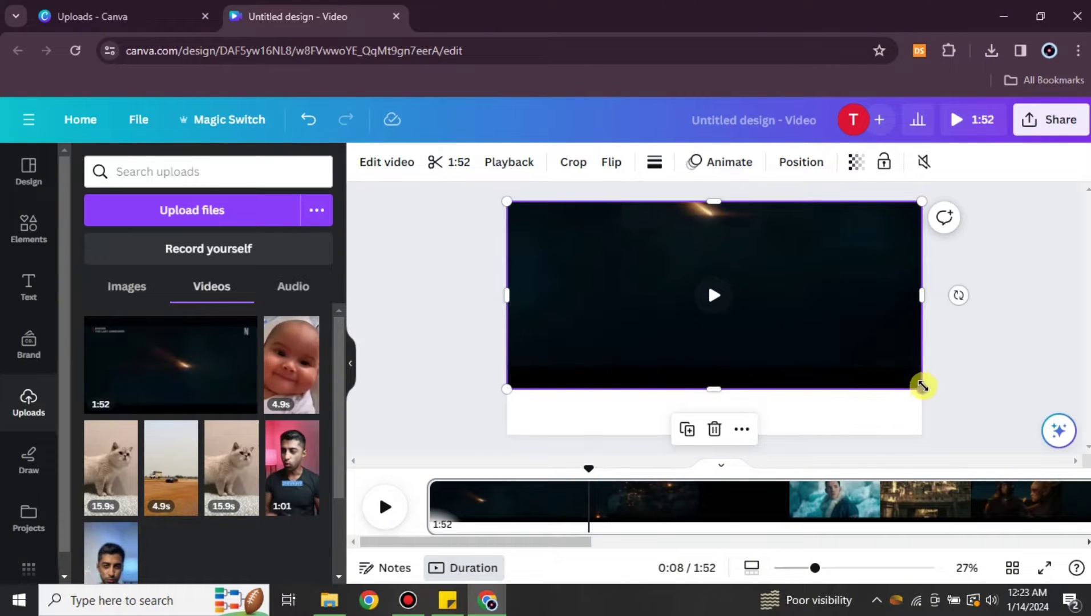
pyautogui.moveTo(920, 391); pyautogui.dragTo(1015, 429)
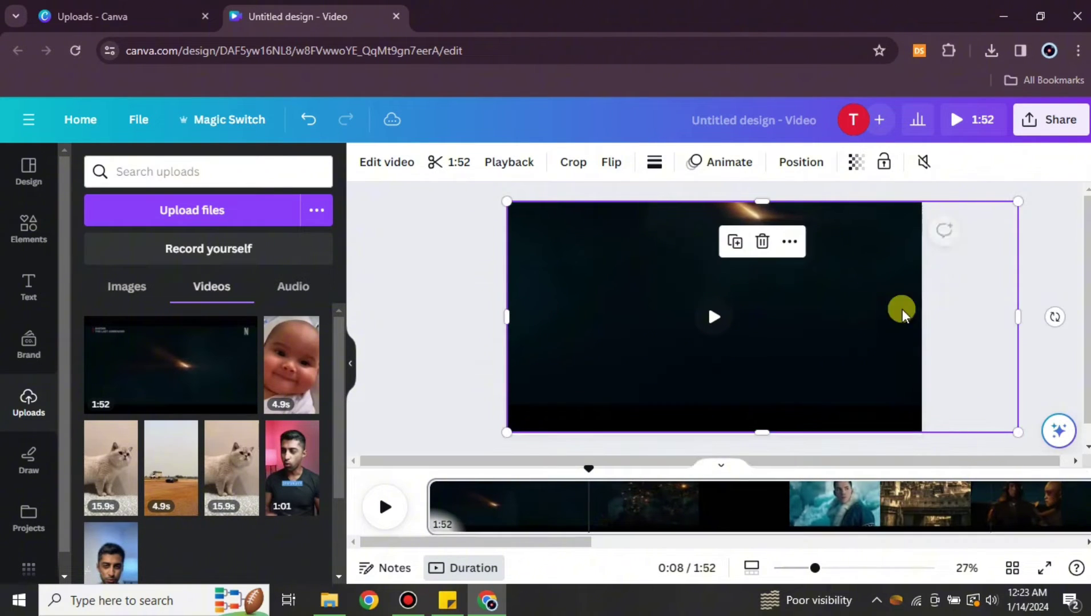
pyautogui.click(446, 302)
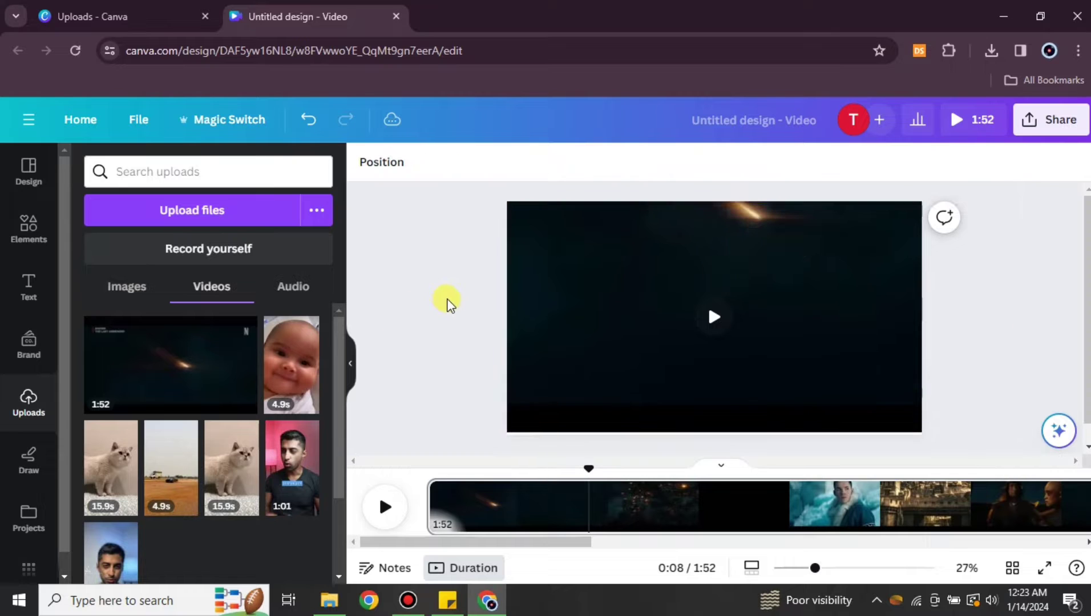
pyautogui.hotkey('ctrl', 'z')
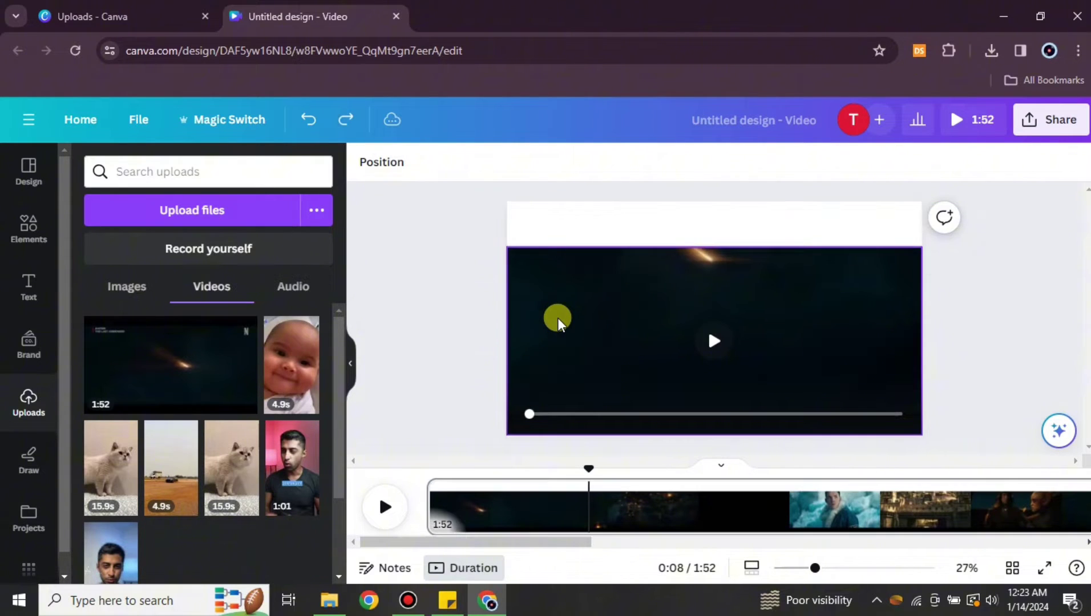
pyautogui.click(472, 340)
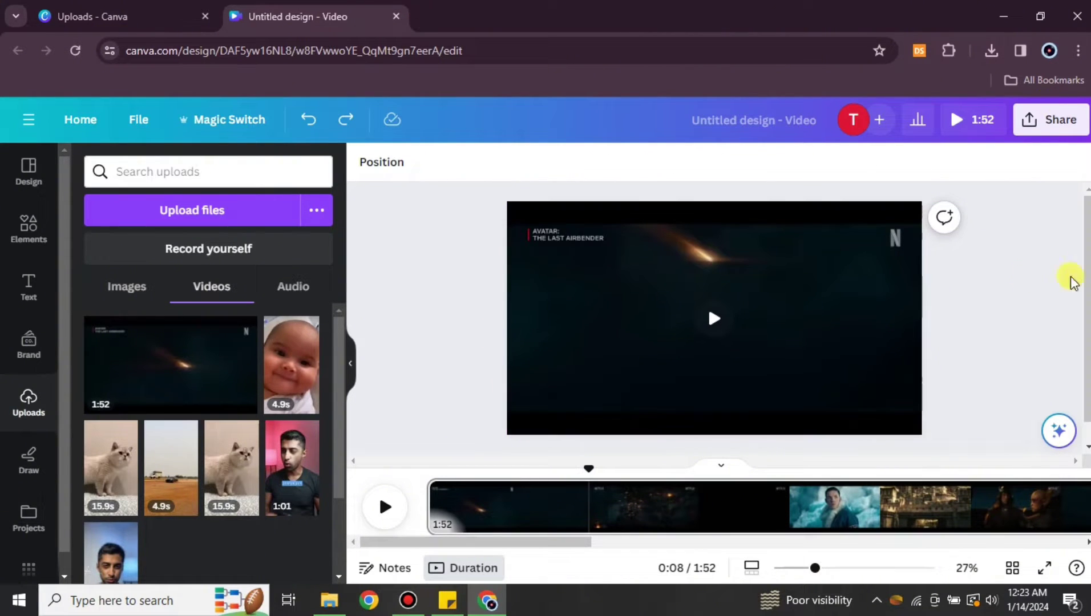
pyautogui.click(781, 315)
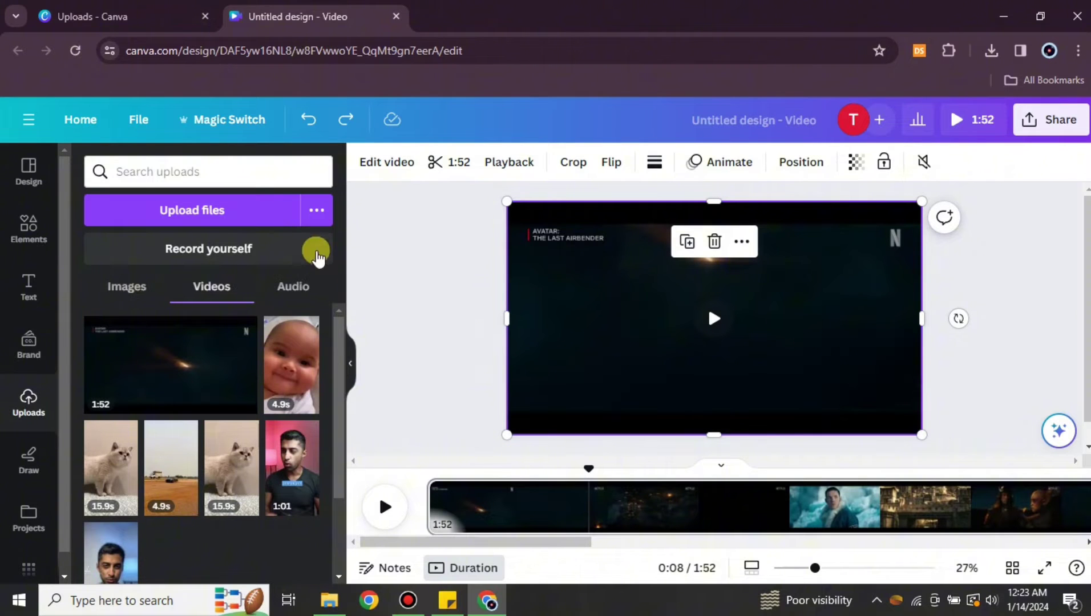
# Add a square shape from Elements, shrunk and placed over the top-right N logo.
pyautogui.click(32, 239)
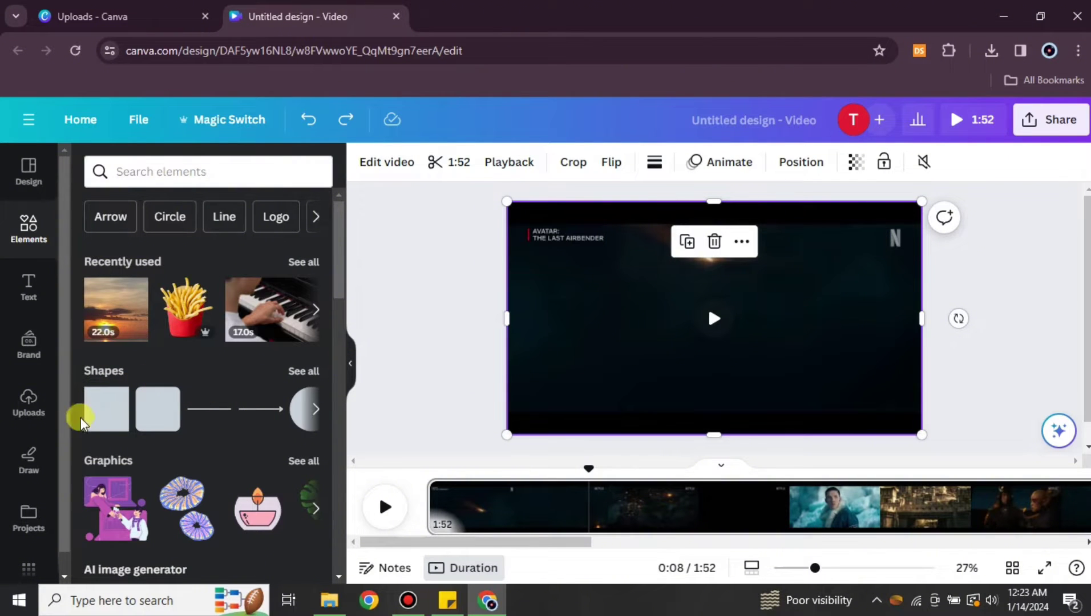
pyautogui.click(98, 421)
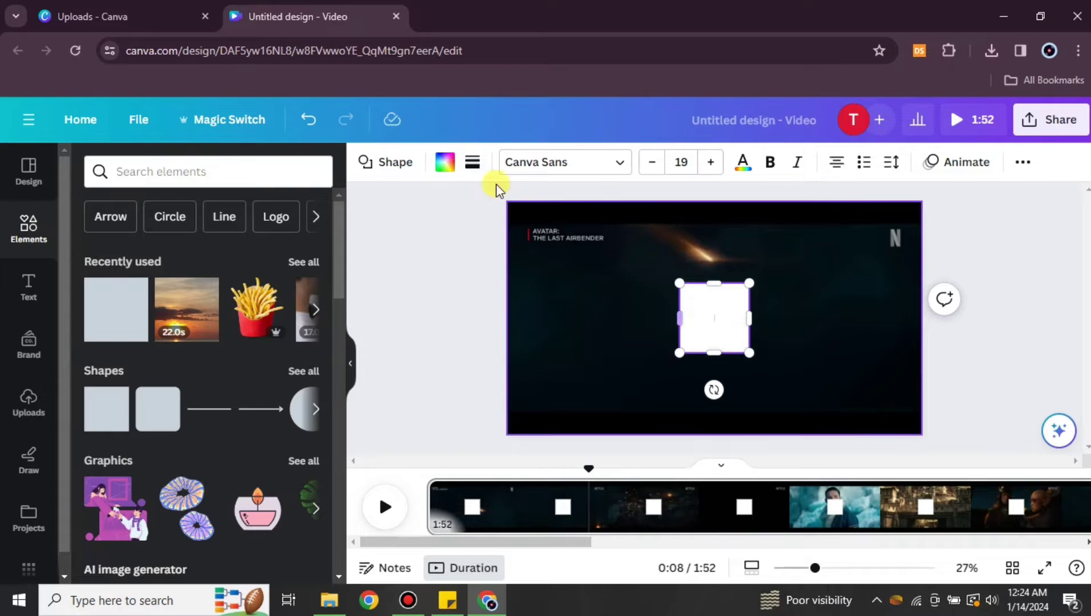
pyautogui.moveTo(716, 312); pyautogui.dragTo(816, 278)
pyautogui.moveTo(850, 329); pyautogui.dragTo(879, 243)
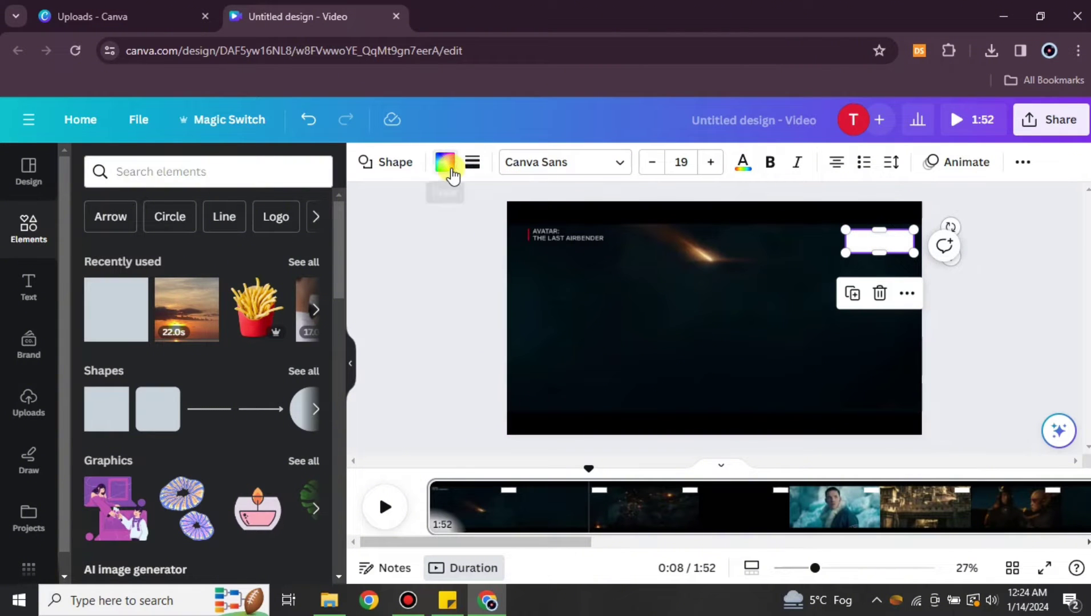
# Colour the square with #0D0712 sampled from the video's dark background.
pyautogui.click(448, 167)
pyautogui.click(86, 260)
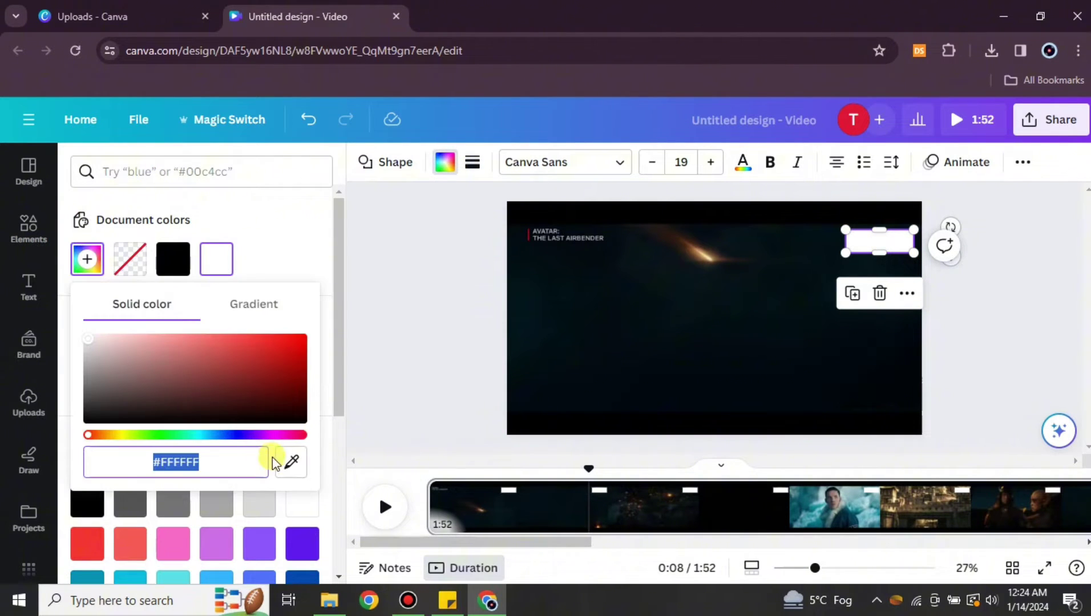
pyautogui.click(291, 462)
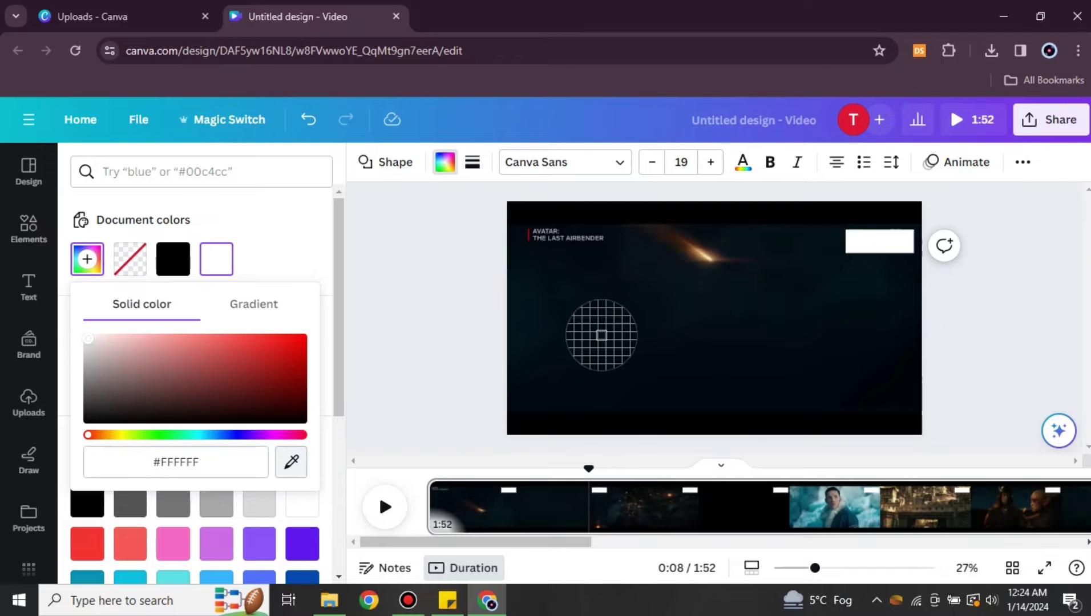
pyautogui.click(604, 332)
pyautogui.click(905, 308)
pyautogui.click(972, 319)
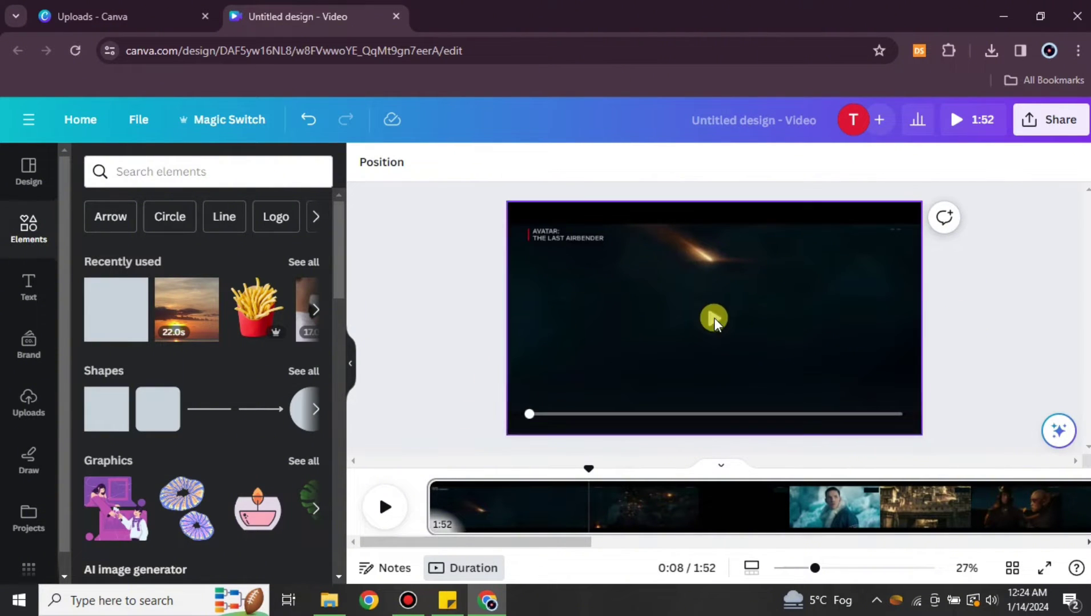
# Preview the trailer, then delete the black rectangle over the N logo.
pyautogui.click(380, 513)
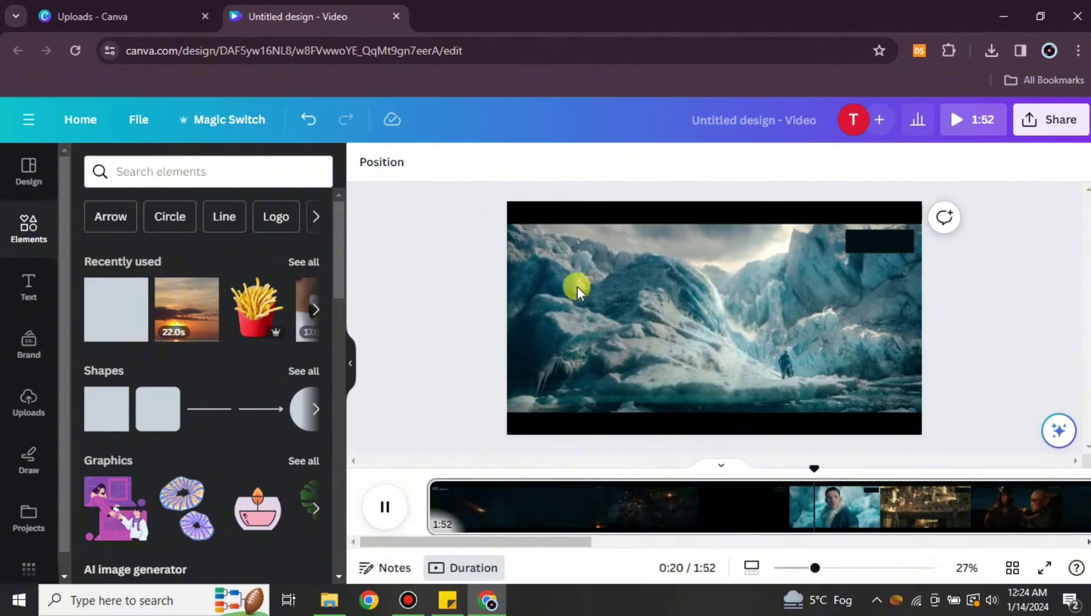
pyautogui.click(879, 247)
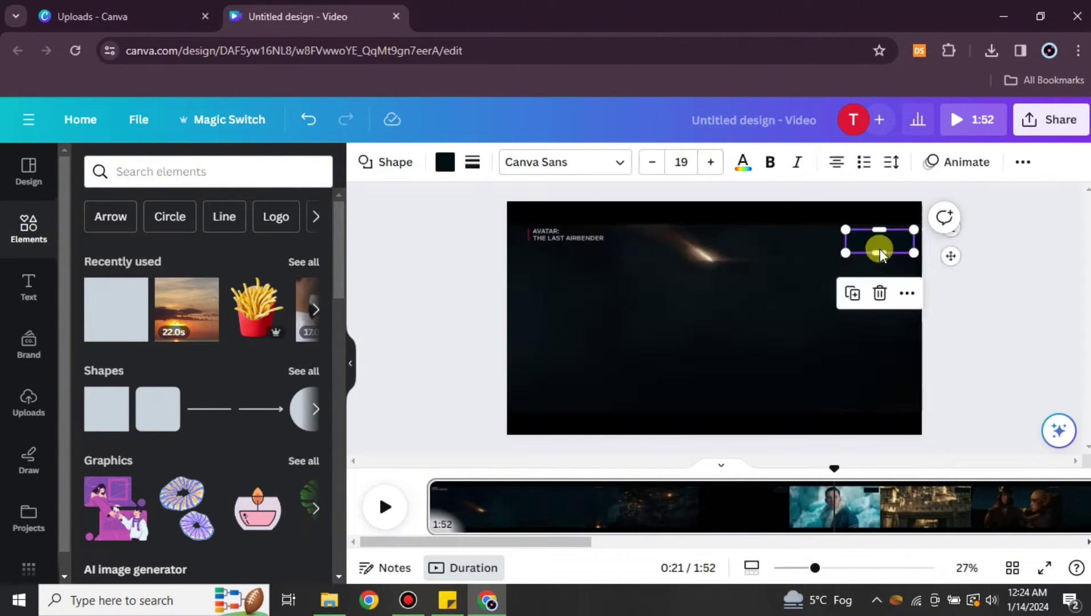
pyautogui.click(880, 292)
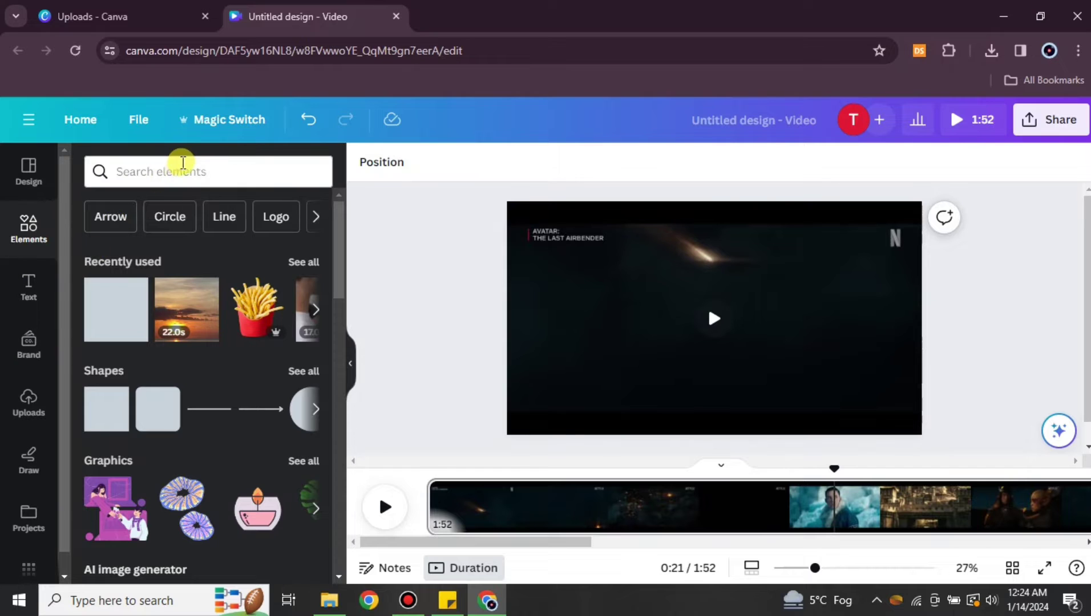
# Search Elements for 'blur' and add the first blur graphic, shrunk toward the logo.
pyautogui.click(183, 171)
pyautogui.write('bl')
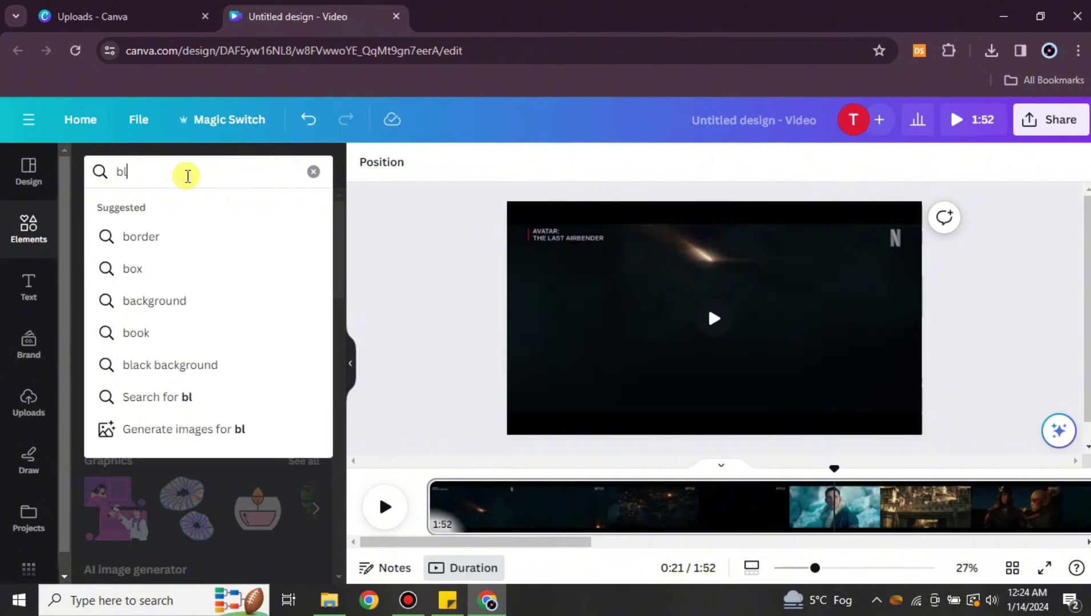
pyautogui.write('ur')
pyautogui.click(177, 246)
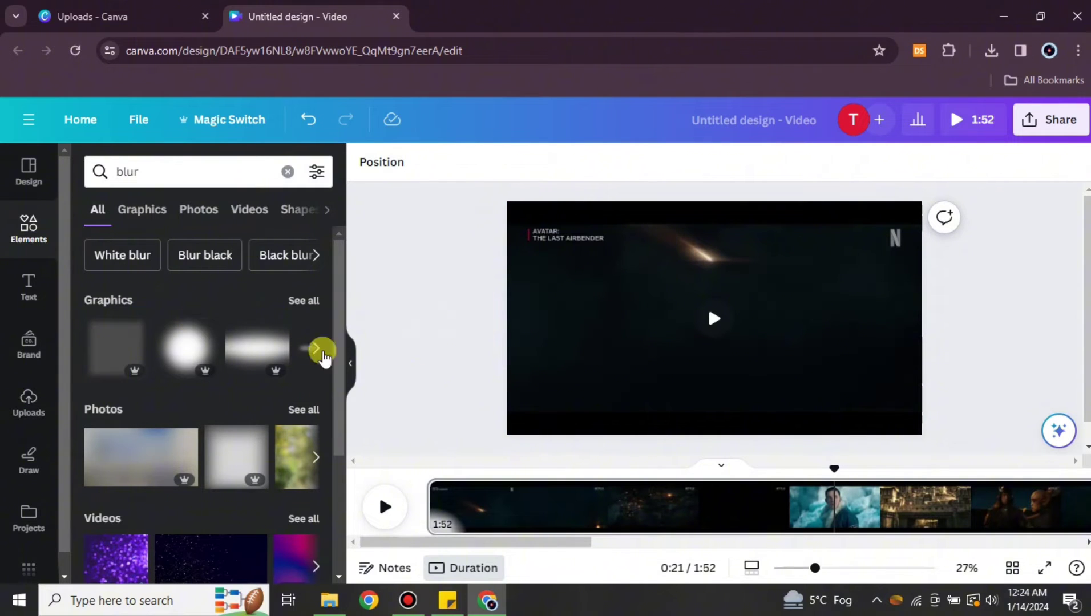
pyautogui.click(100, 351)
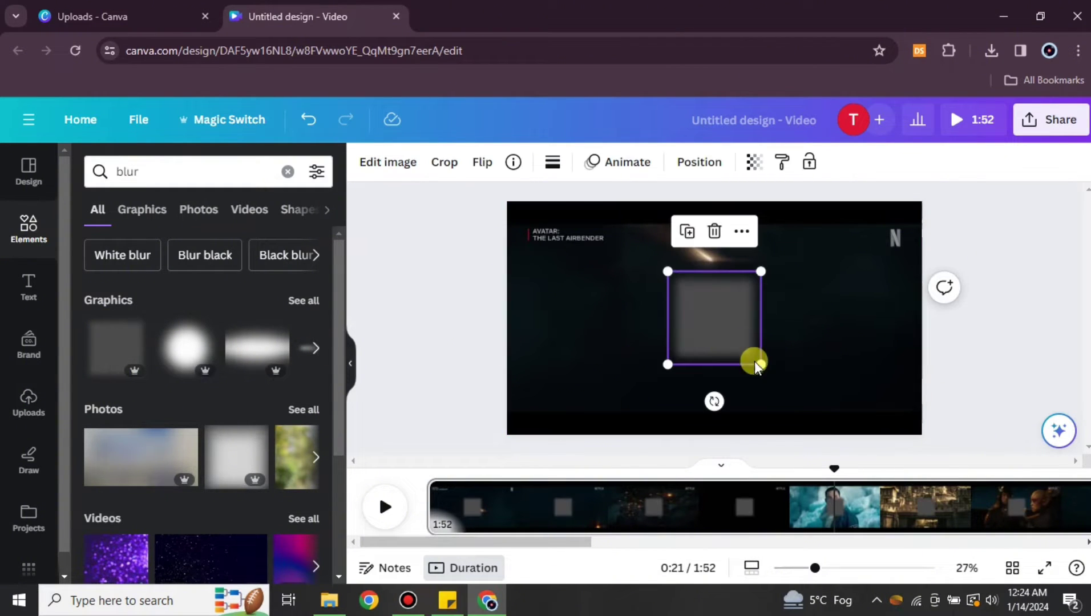
pyautogui.moveTo(761, 361); pyautogui.dragTo(896, 242)
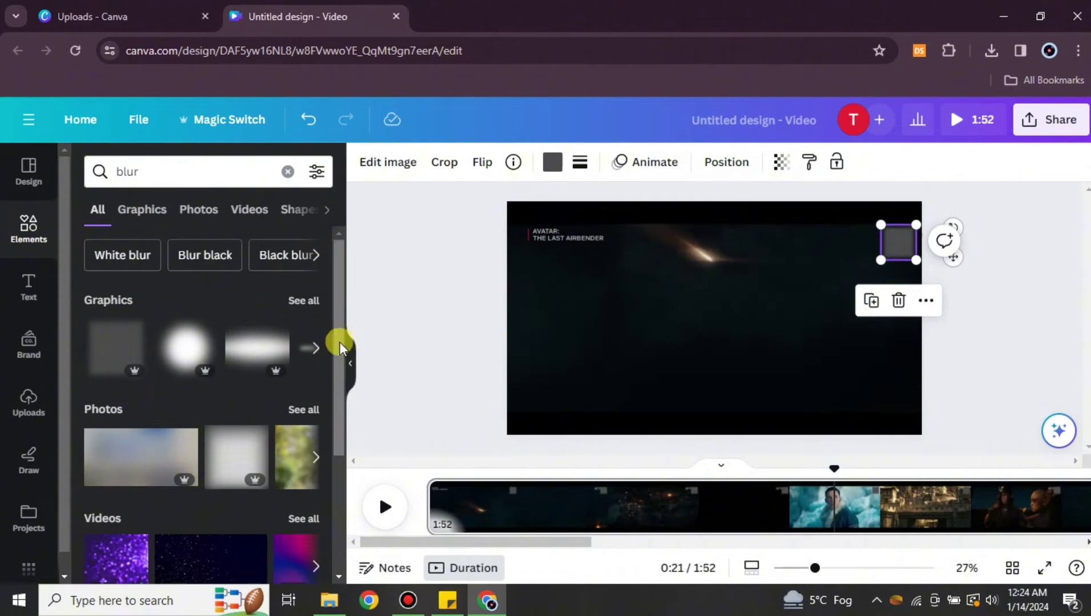
# Swap in the white blur ellipse and delete the grey blur square.
pyautogui.click(314, 348)
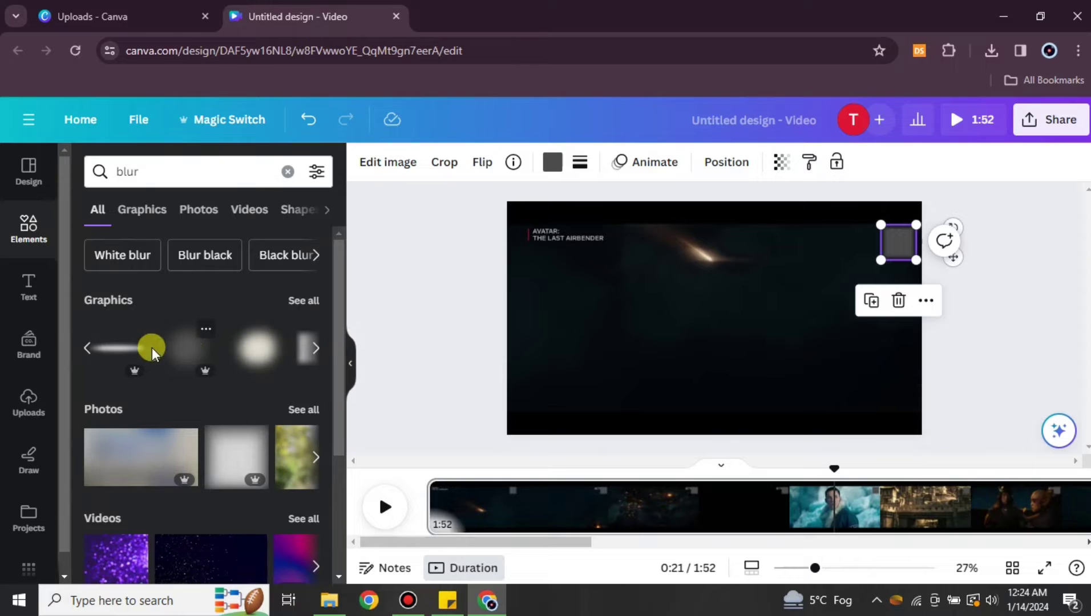
pyautogui.click(88, 348)
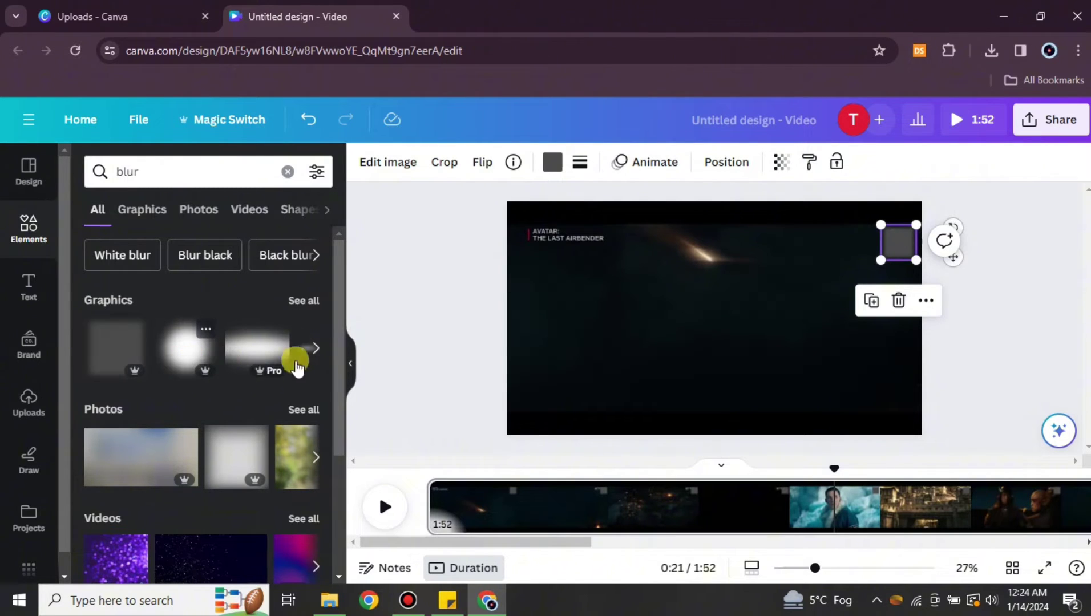
pyautogui.click(250, 347)
pyautogui.click(890, 254)
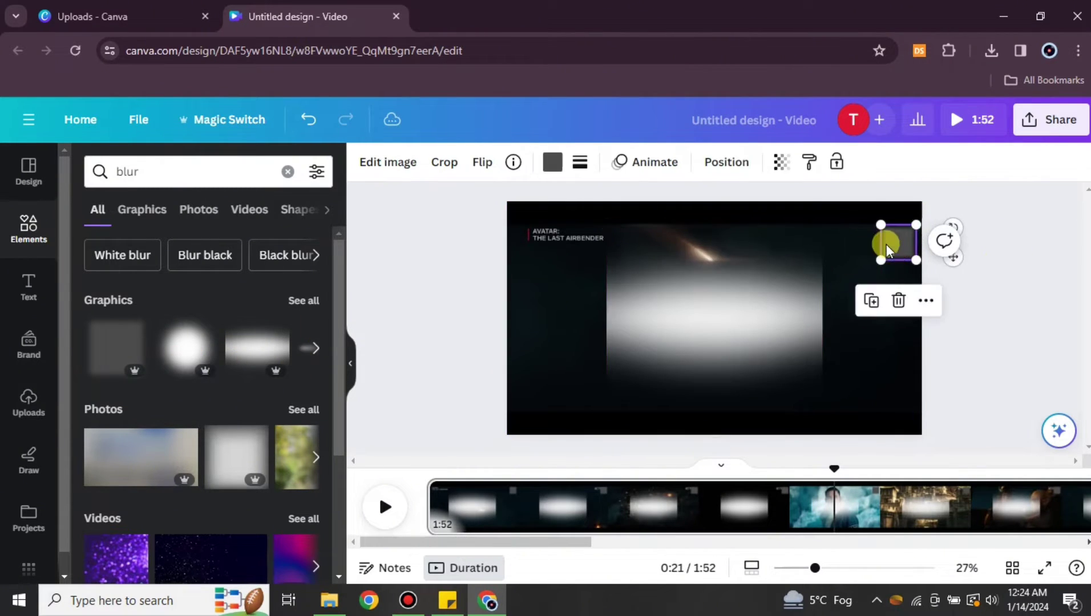
pyautogui.click(900, 302)
pyautogui.click(760, 317)
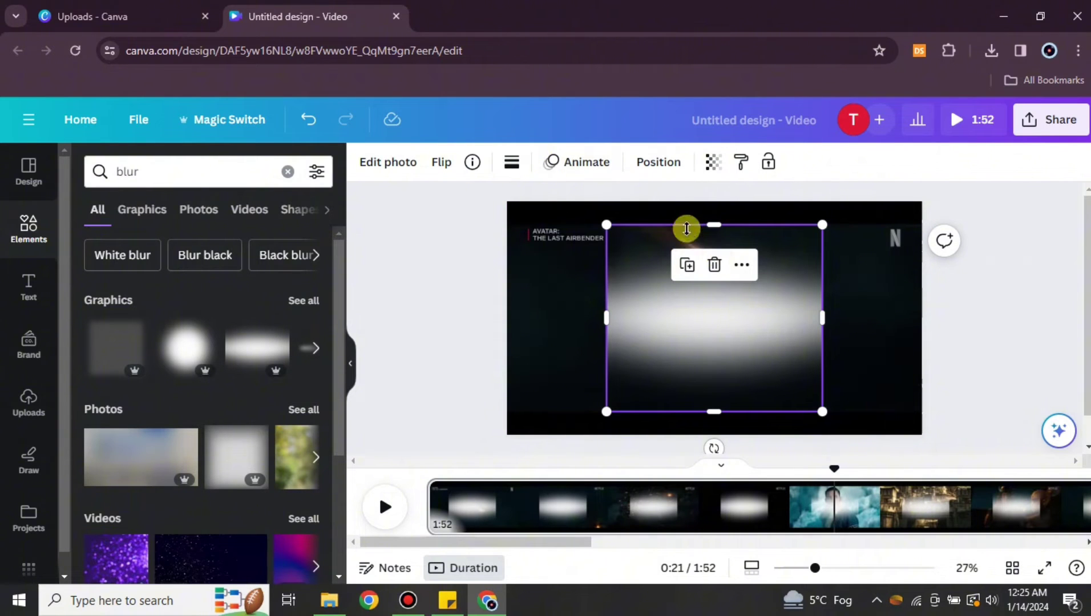
# Flatten and shrink the blur image over the N logo, then preview playback.
pyautogui.moveTo(717, 226); pyautogui.dragTo(718, 284)
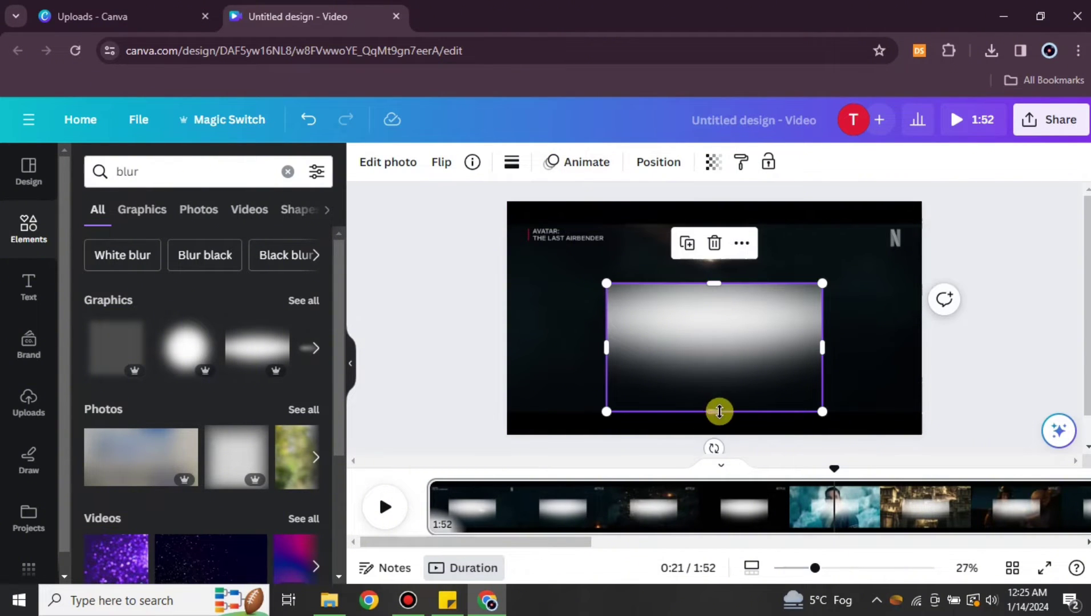
pyautogui.moveTo(718, 411); pyautogui.dragTo(714, 342)
pyautogui.moveTo(822, 342); pyautogui.dragTo(902, 236)
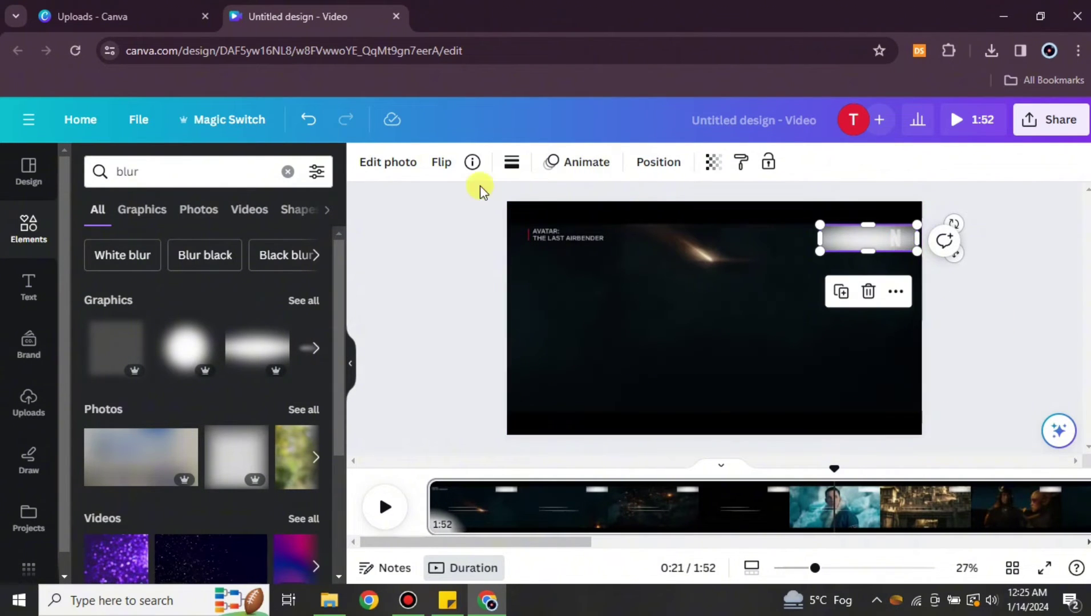
pyautogui.click(962, 297)
pyautogui.click(385, 507)
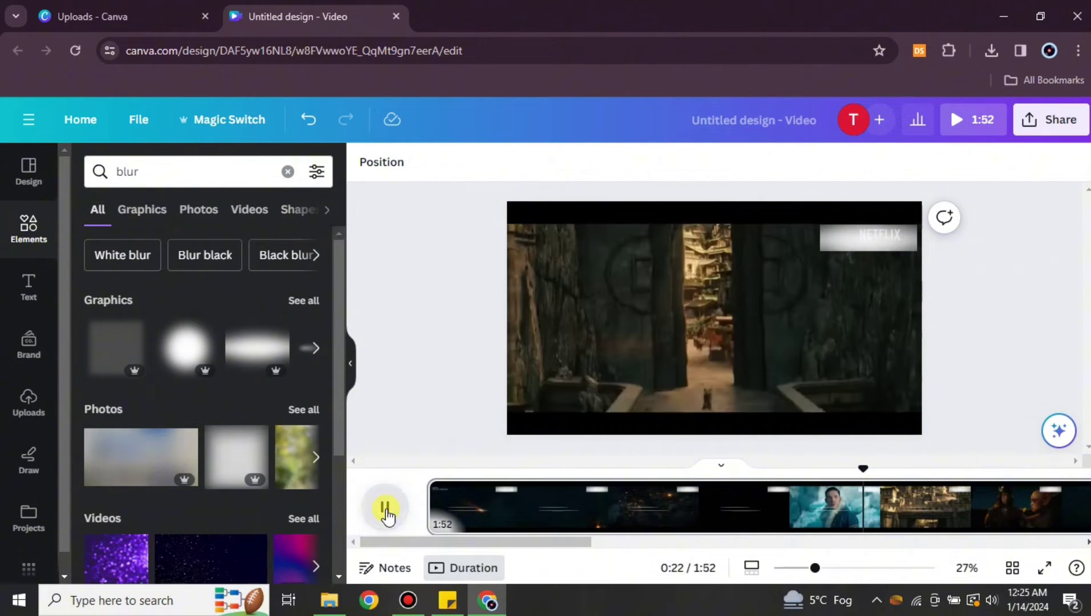
pyautogui.click(386, 508)
# Adjust the blur patch's transparency and browse further blur graphics.
pyautogui.click(847, 245)
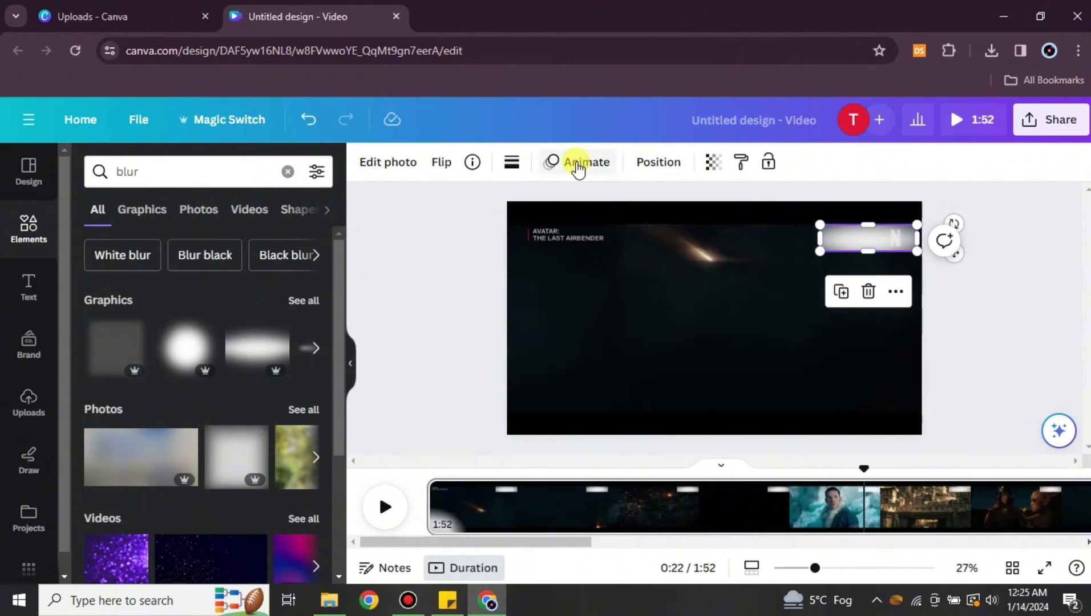
pyautogui.click(714, 164)
pyautogui.click(995, 181)
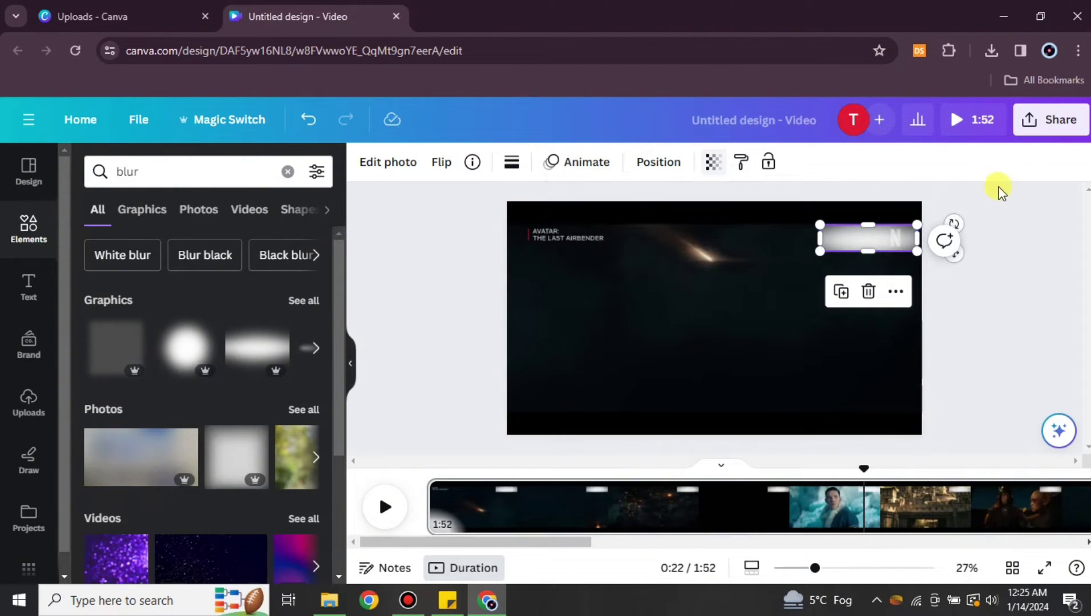
pyautogui.click(316, 350)
pyautogui.click(316, 349)
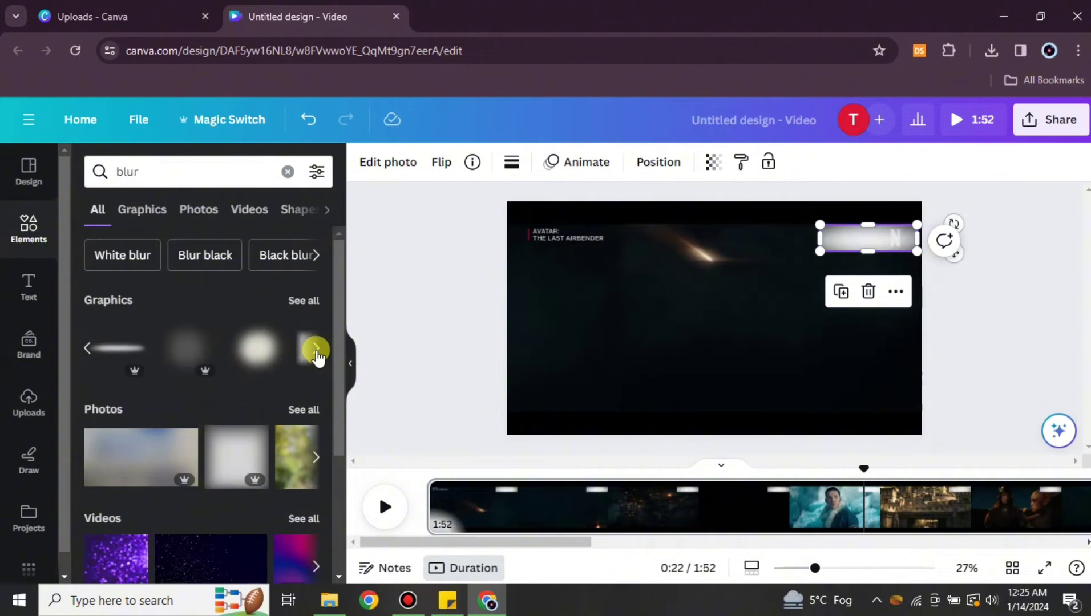
pyautogui.click(316, 349)
pyautogui.click(316, 349)
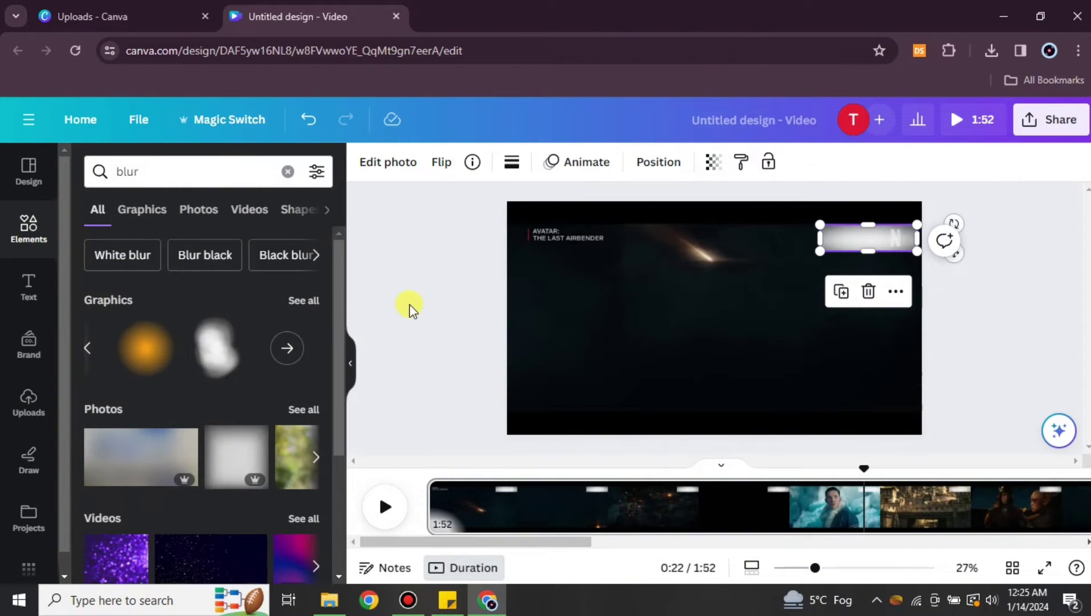
# Look through the blur patch's right-click options menu.
pyautogui.click(828, 244)
pyautogui.click(865, 244)
pyautogui.rightClick(873, 232)
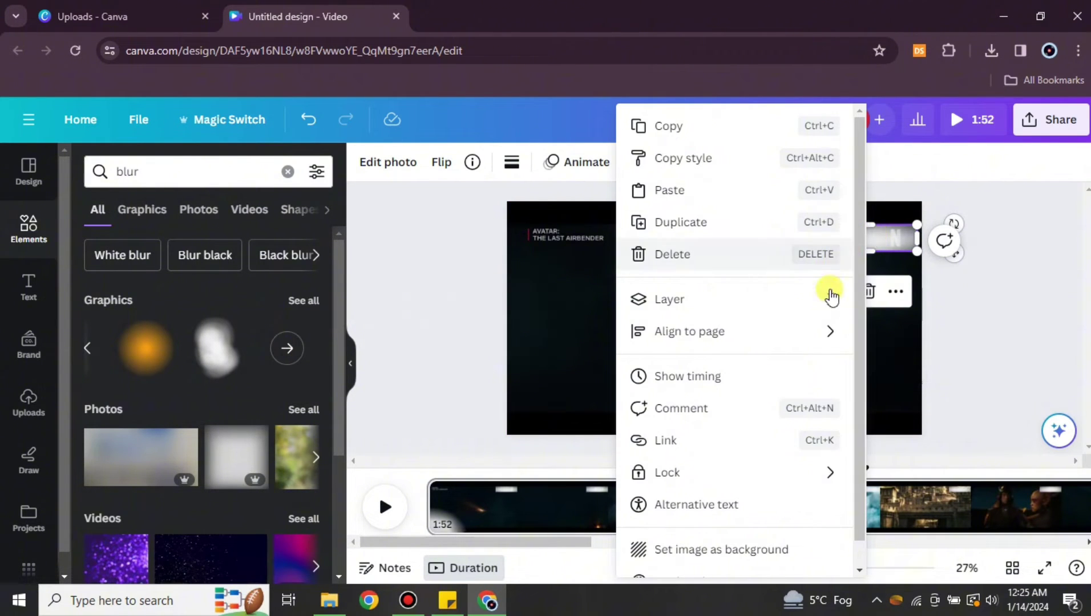
pyautogui.scroll(-1, 714, 551)
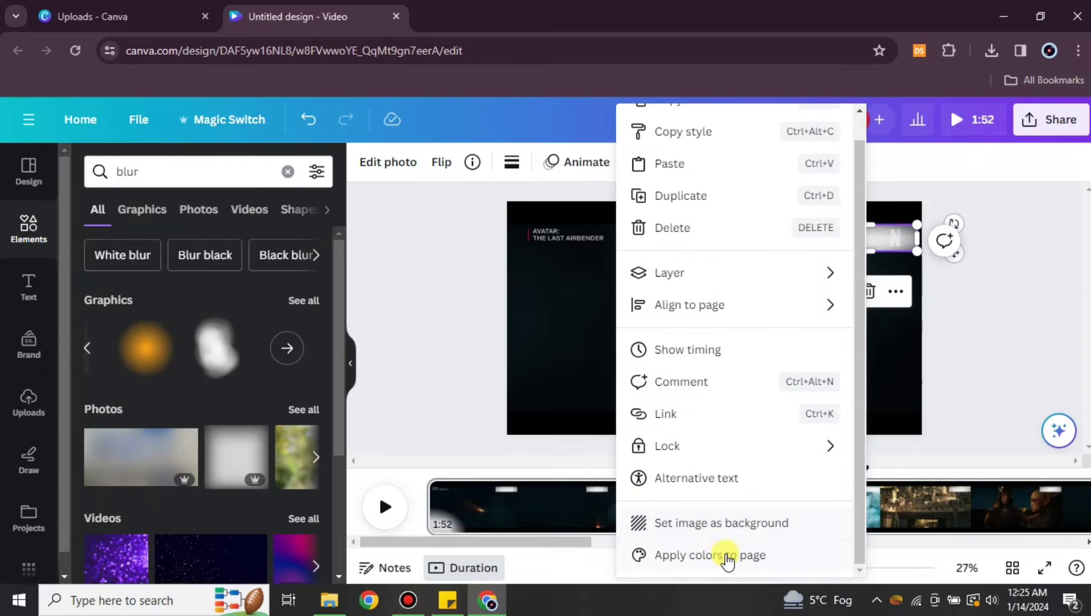
pyautogui.click(735, 568)
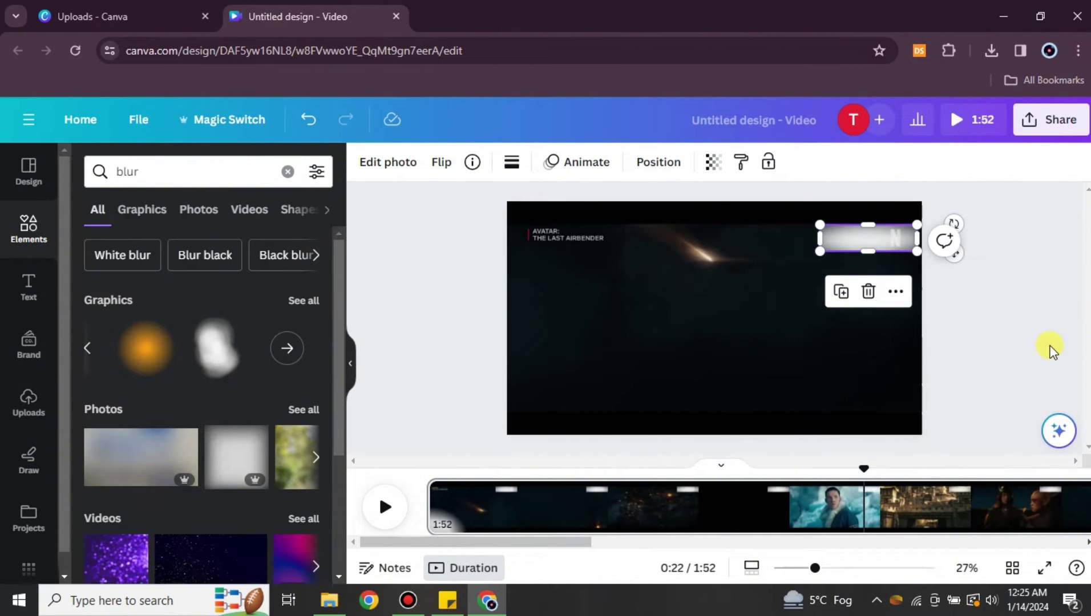
pyautogui.click(1030, 271)
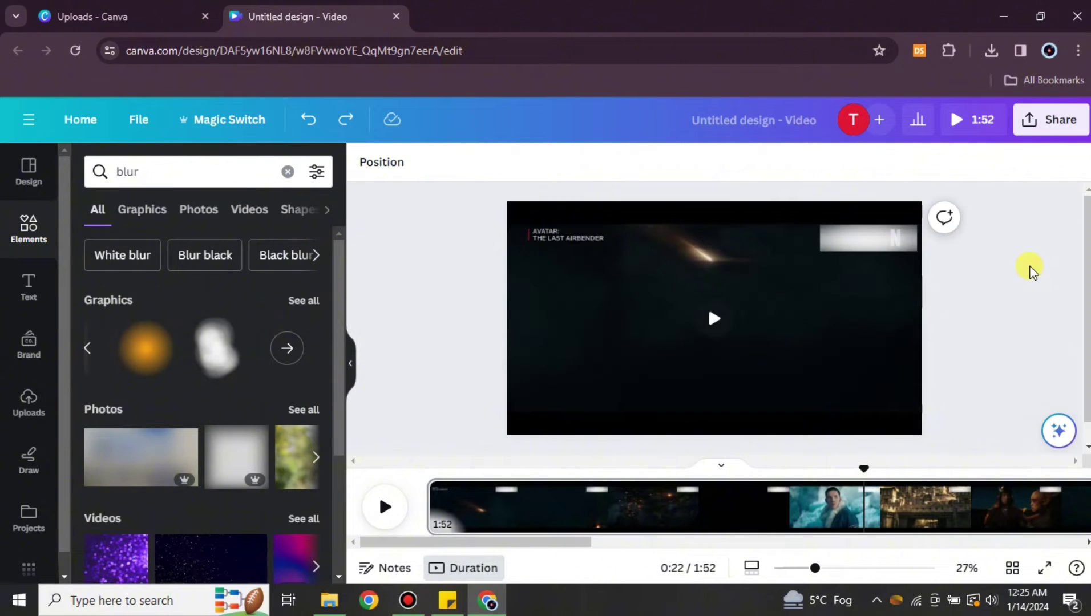
# Delete the blur patch from over the N logo.
pyautogui.click(891, 241)
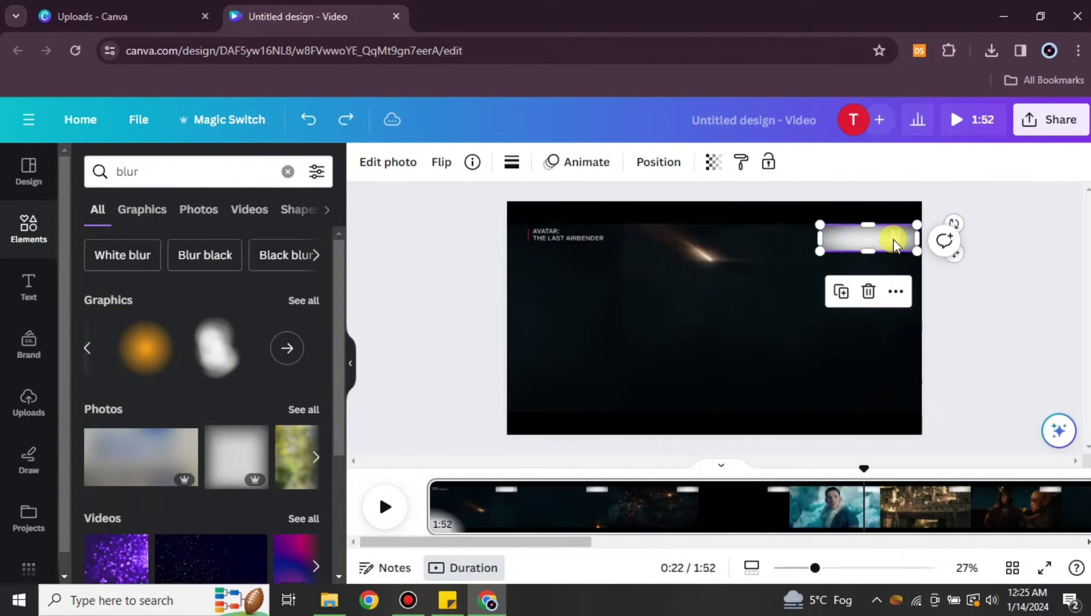
pyautogui.click(896, 292)
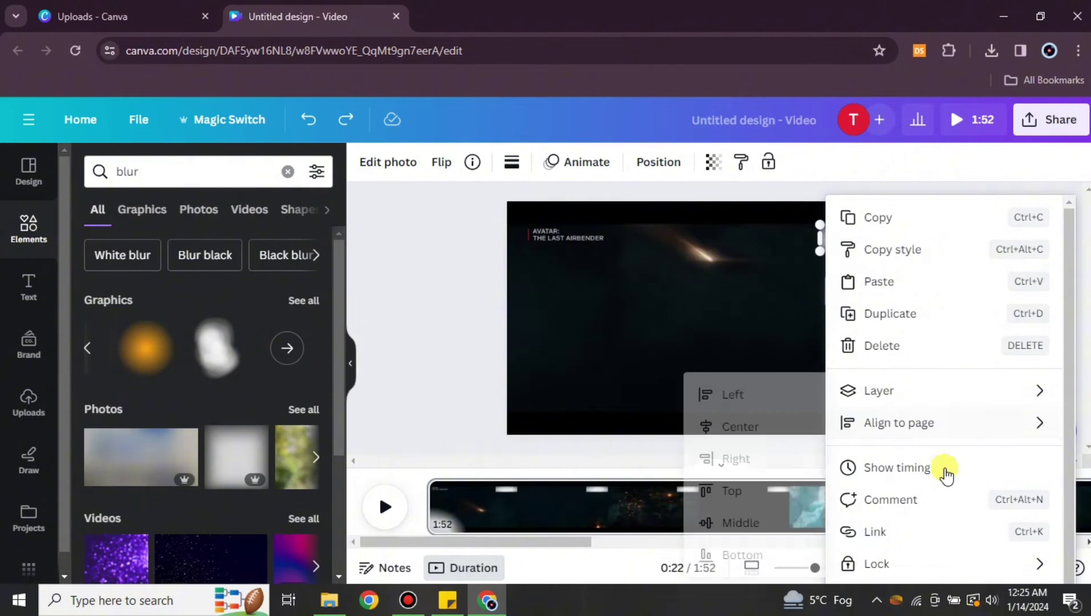
pyautogui.click(868, 269)
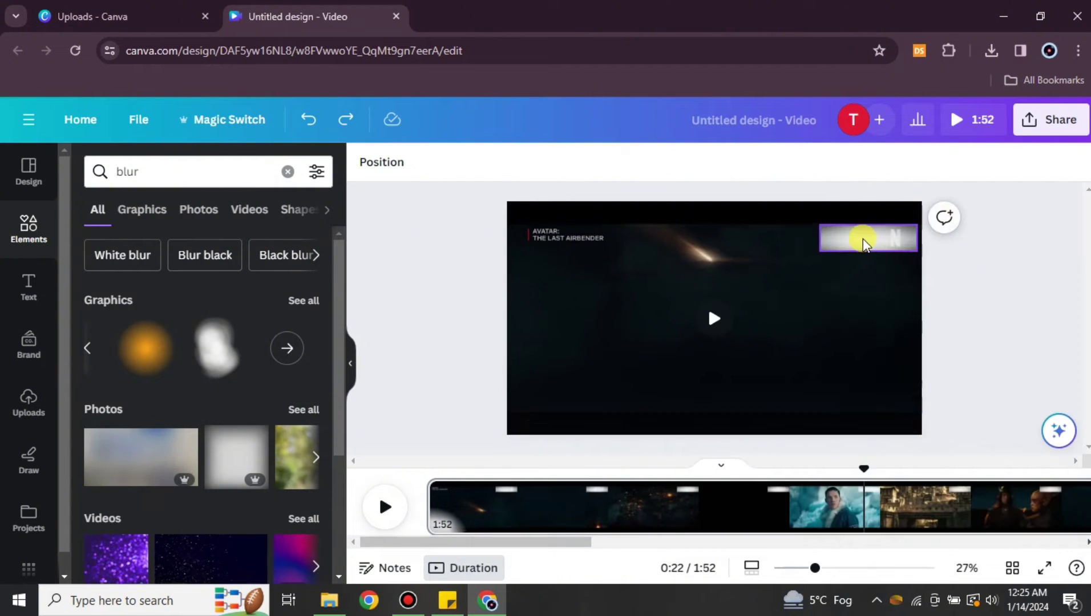
pyautogui.click(863, 238)
pyautogui.click(867, 290)
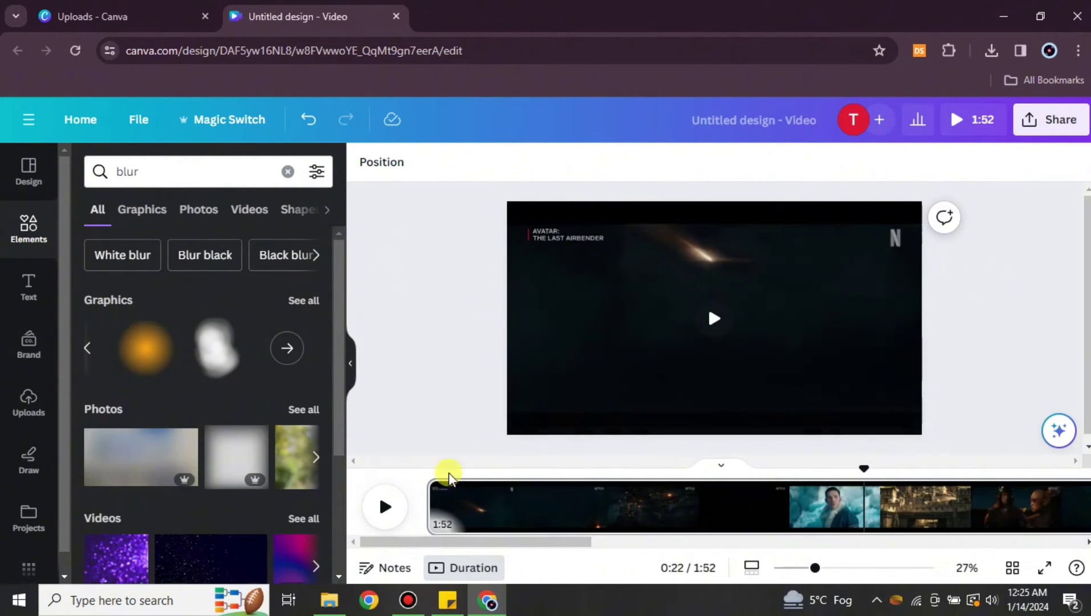
# Add the first blur graphic again, shrunk and positioned over the top-right N.
pyautogui.click(95, 349)
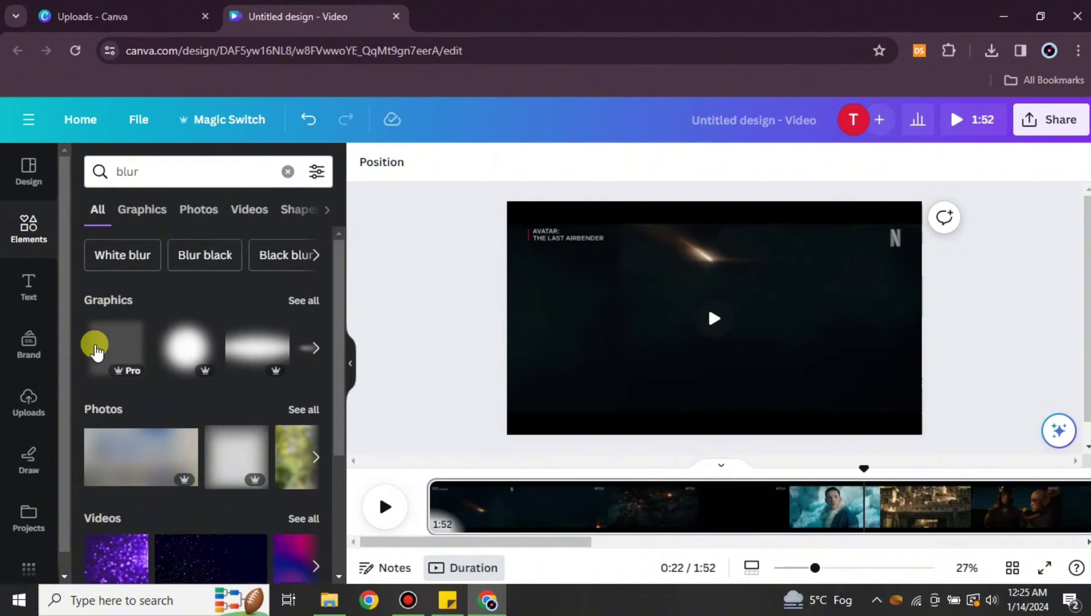
pyautogui.click(97, 350)
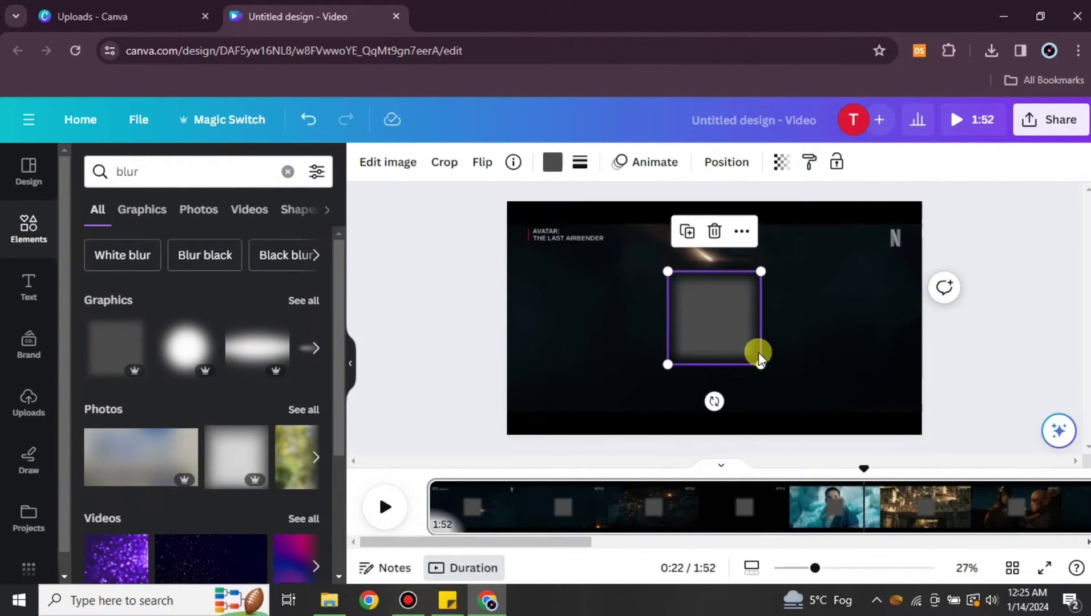
pyautogui.moveTo(763, 367); pyautogui.dragTo(884, 246)
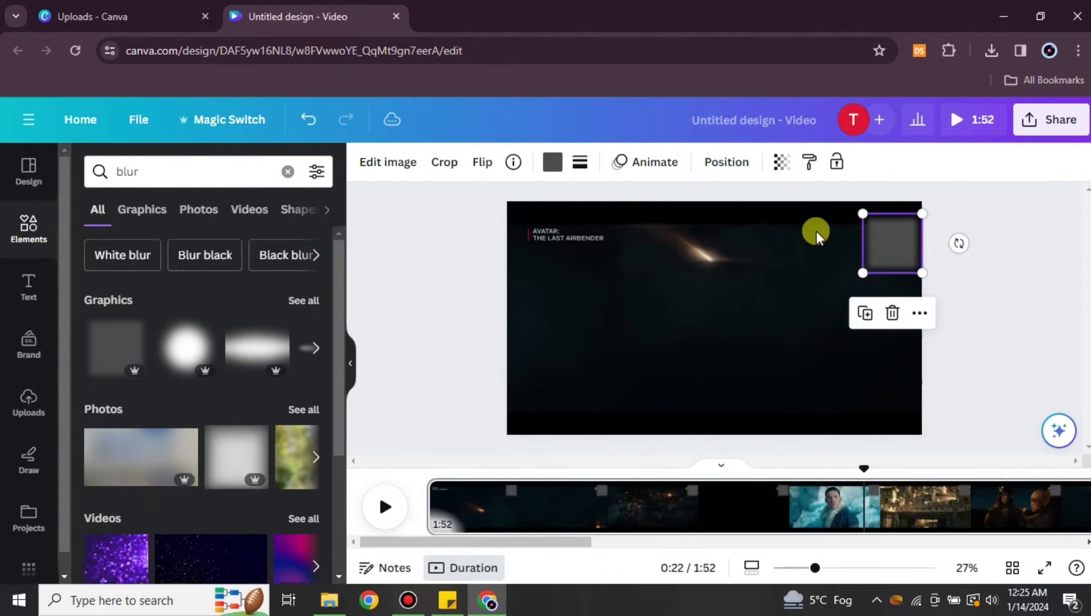
pyautogui.click(553, 164)
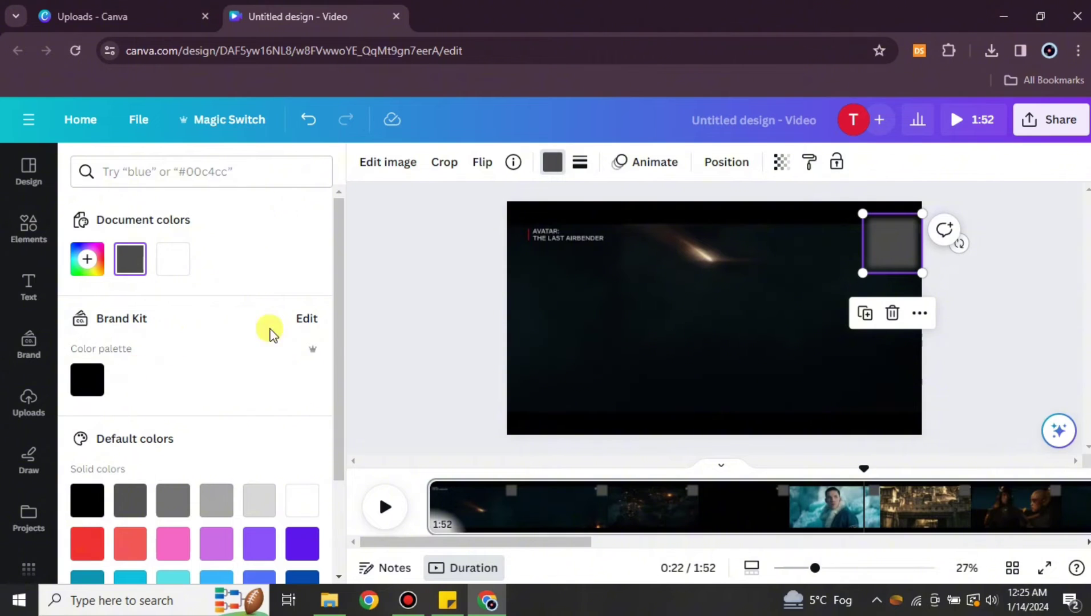
# Recolour the box to #081113 sampled from the dark video background near the corner.
pyautogui.click(88, 259)
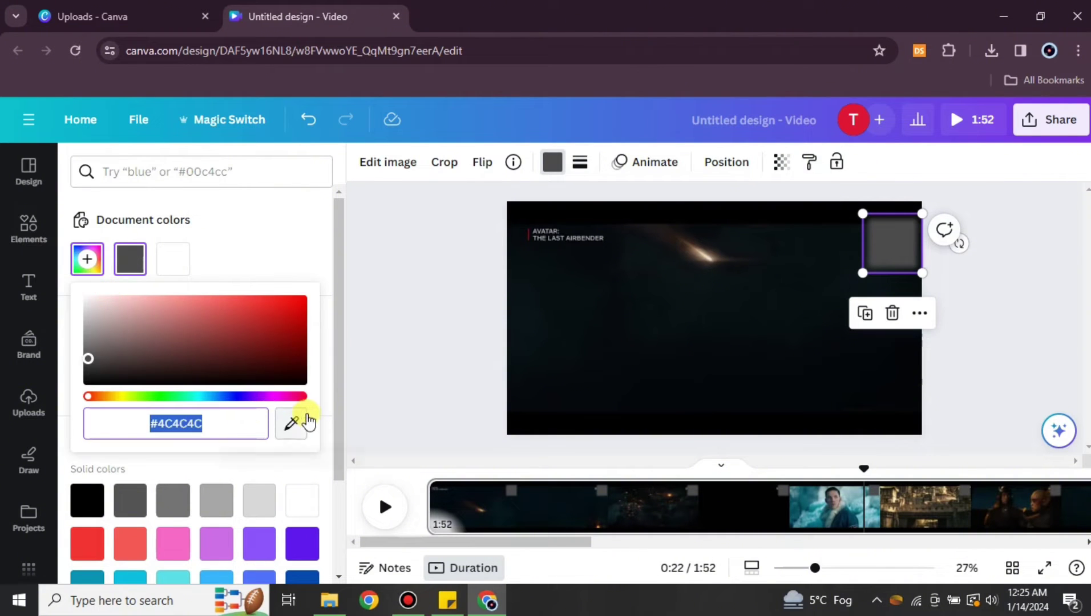
pyautogui.click(292, 424)
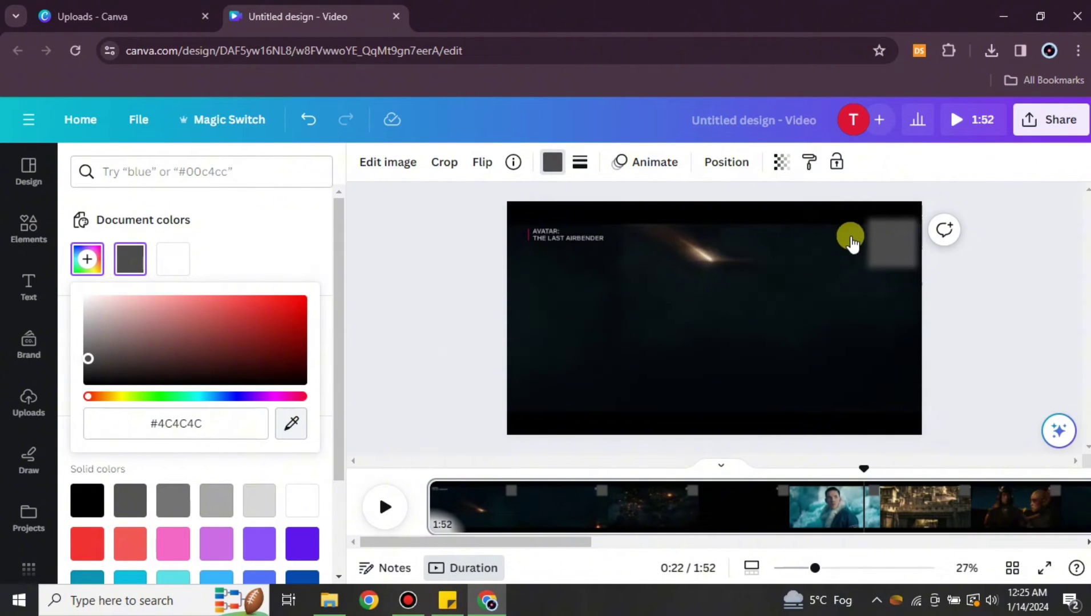
pyautogui.click(849, 256)
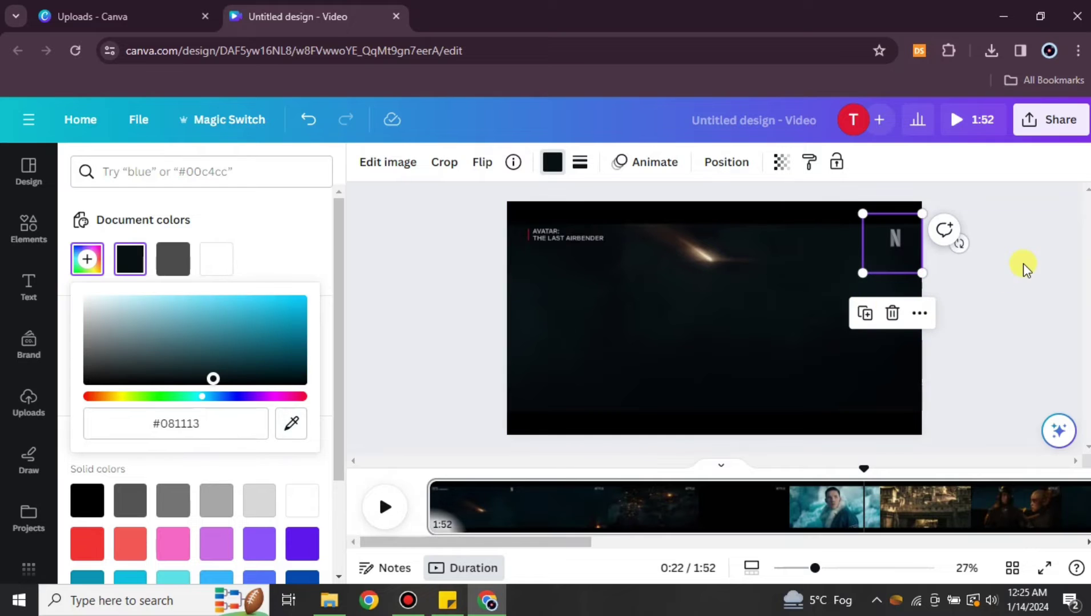
pyautogui.click(934, 272)
# Preview the covered corner and jump the trailer to 0:18.
pyautogui.click(1008, 258)
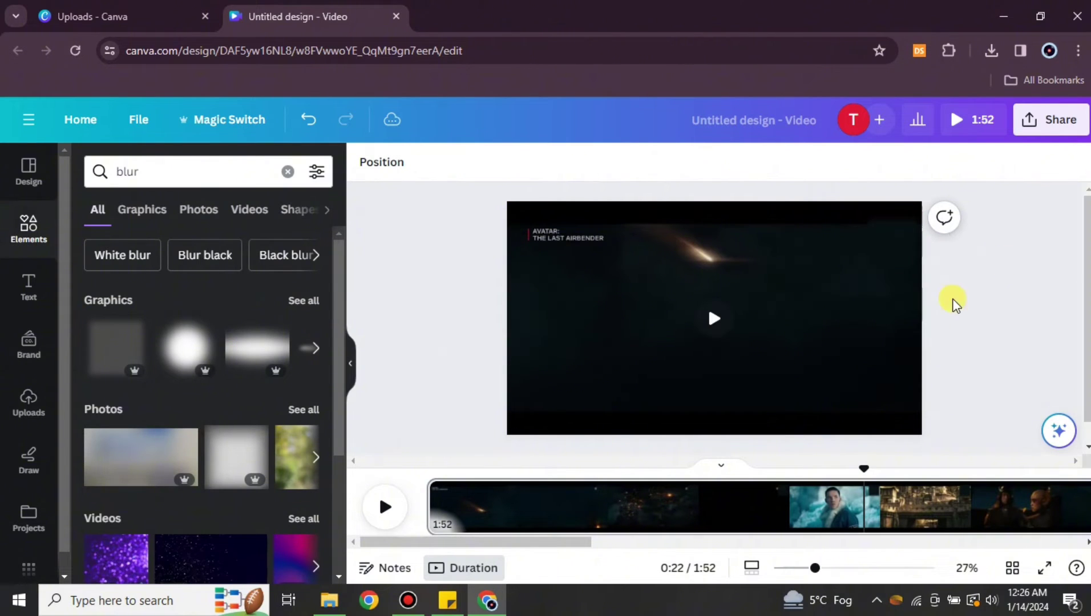
pyautogui.click(387, 505)
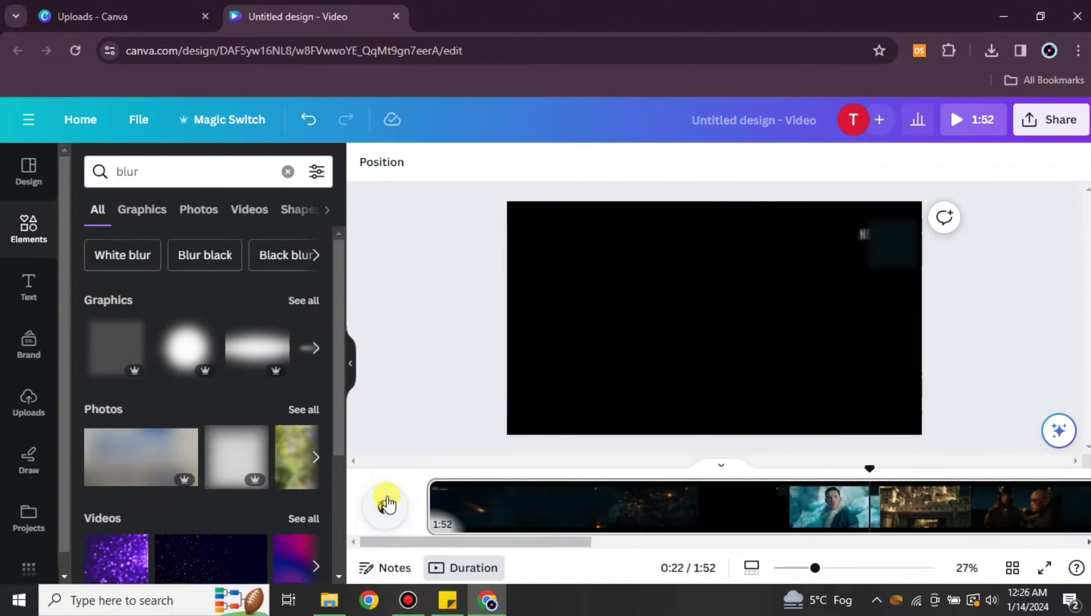
pyautogui.click(387, 506)
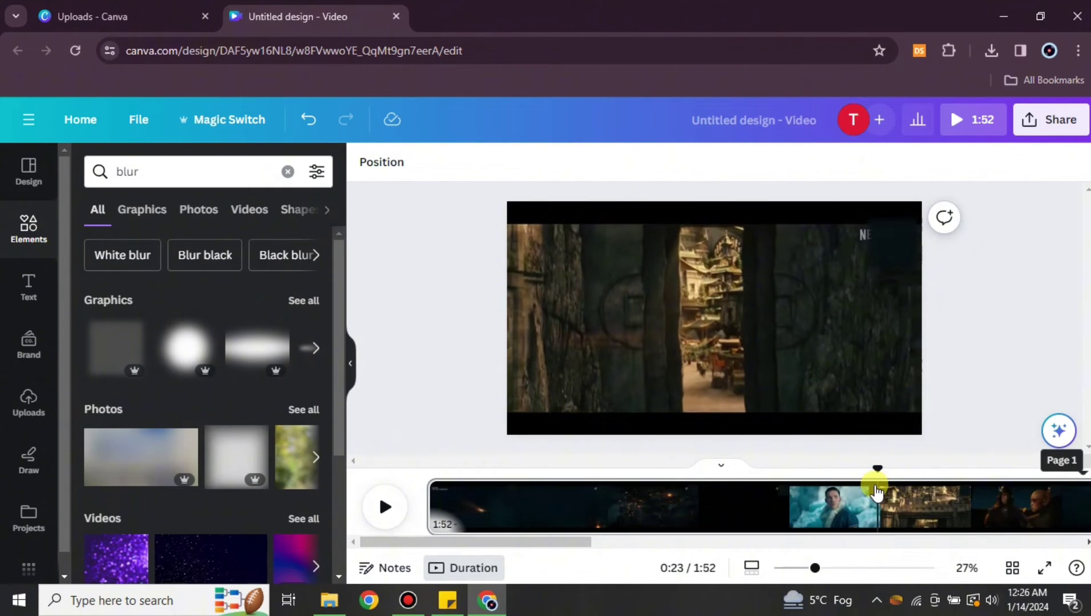
pyautogui.moveTo(877, 492); pyautogui.dragTo(760, 503)
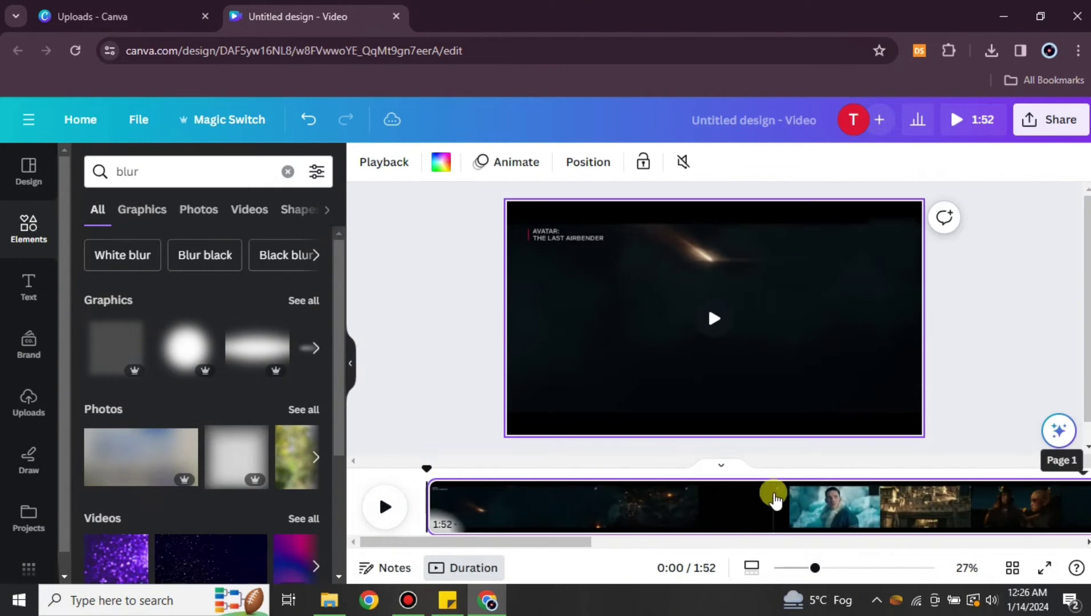
pyautogui.click(789, 511)
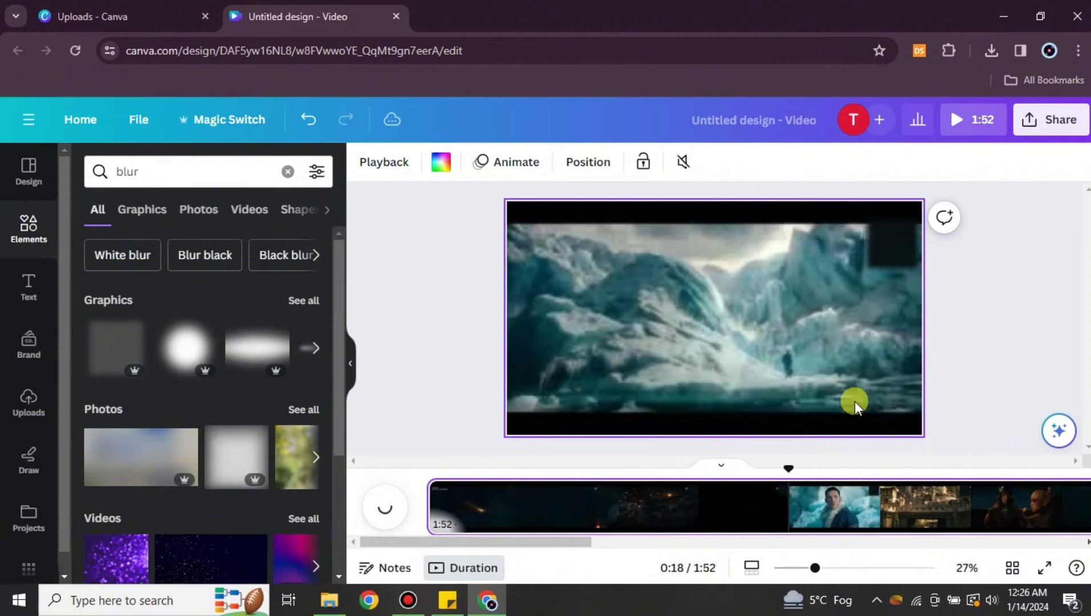
# Select the dark corner box, open its colour options, and move to 0:21.
pyautogui.click(895, 236)
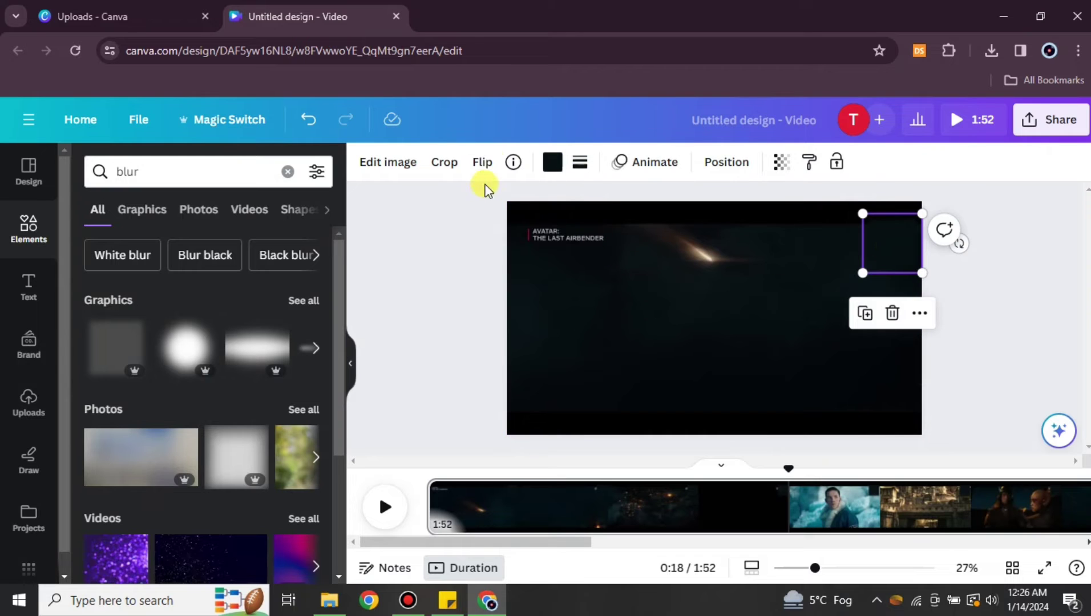
pyautogui.click(552, 162)
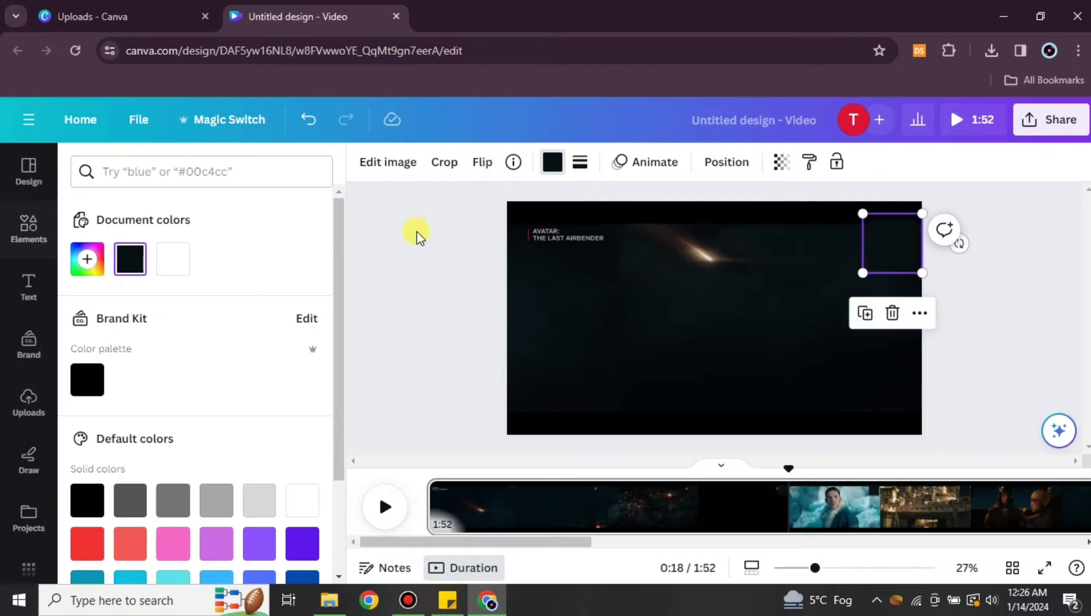
pyautogui.click(844, 518)
pyautogui.click(889, 244)
pyautogui.click(842, 476)
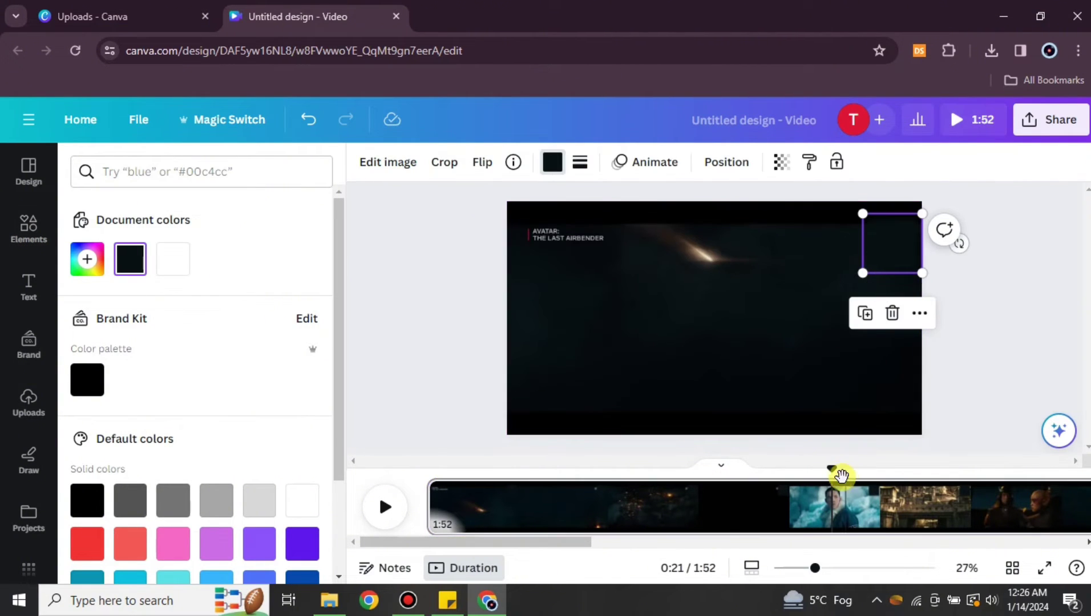
# Play and pause the trailer a few times to preview the box.
pyautogui.click(477, 509)
pyautogui.click(391, 511)
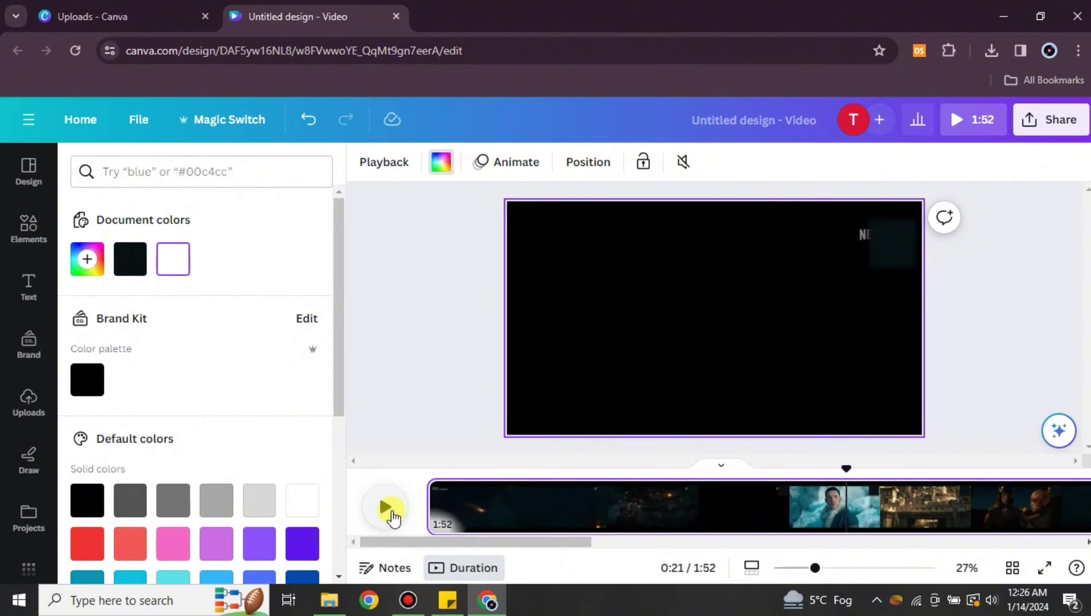
pyautogui.click(392, 514)
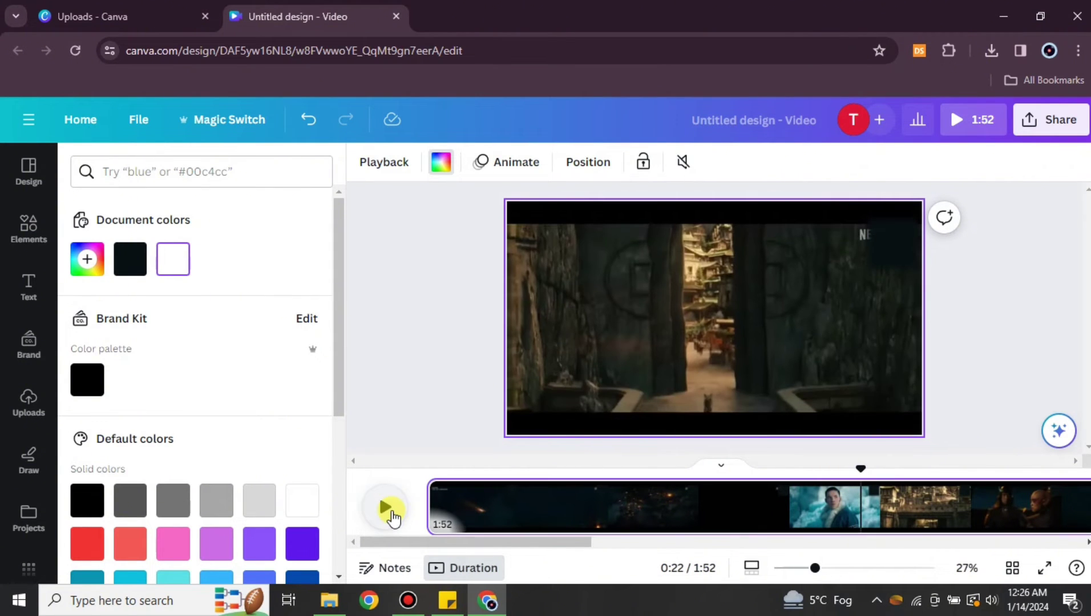
pyautogui.click(393, 516)
pyautogui.click(391, 514)
# Close the colour options and select the small dark box in the corner for removal.
pyautogui.click(964, 272)
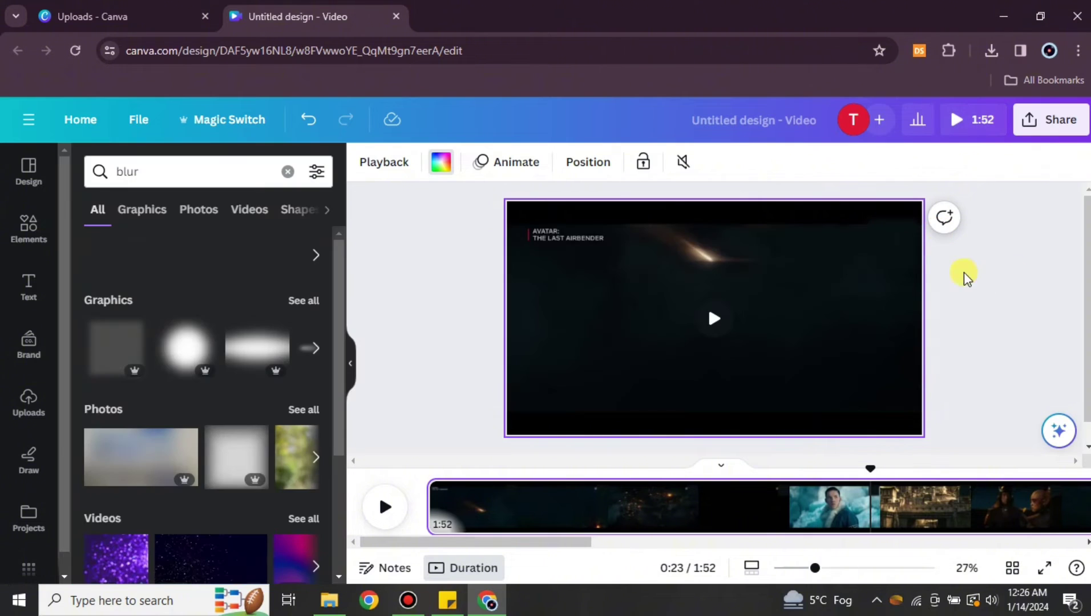
pyautogui.click(902, 259)
pyautogui.click(1015, 294)
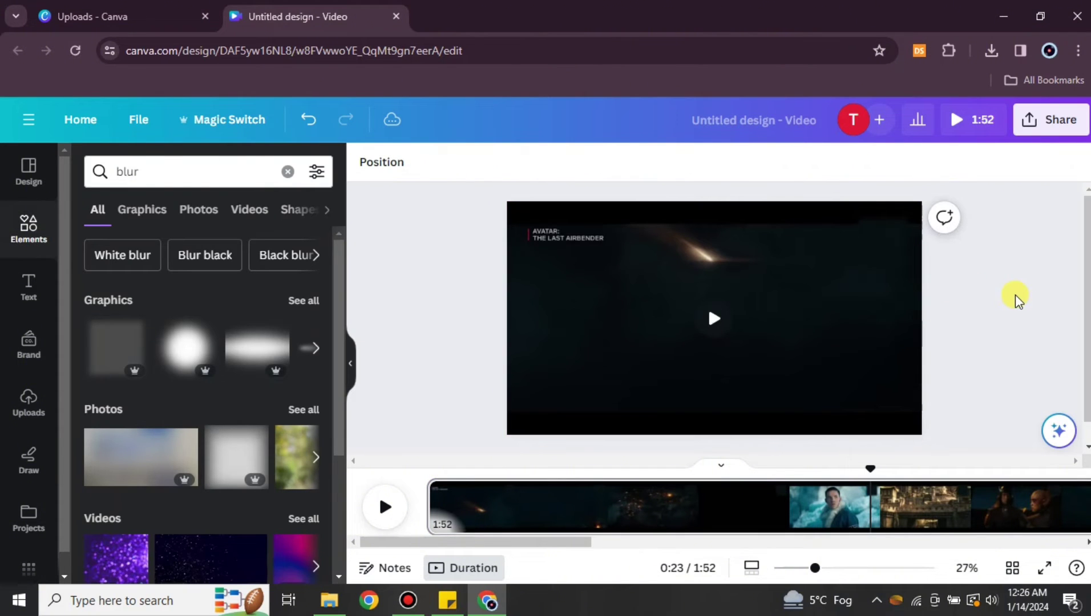
pyautogui.scroll(-3, 337, 374)
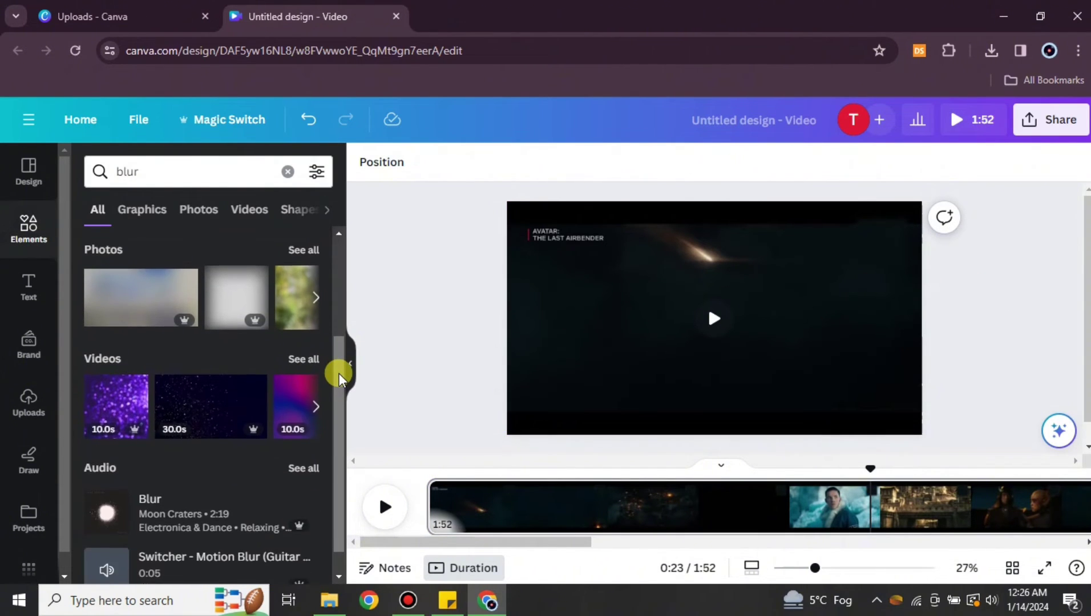
pyautogui.scroll(3, 339, 373)
pyautogui.click(883, 252)
pyautogui.press('Escape')
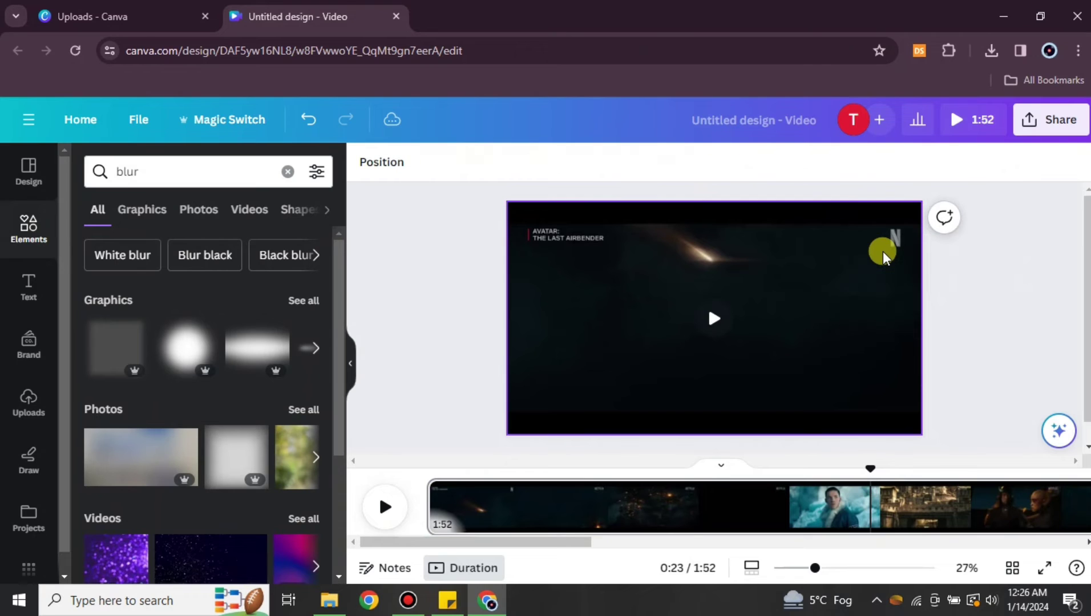
pyautogui.click(787, 272)
pyautogui.click(378, 171)
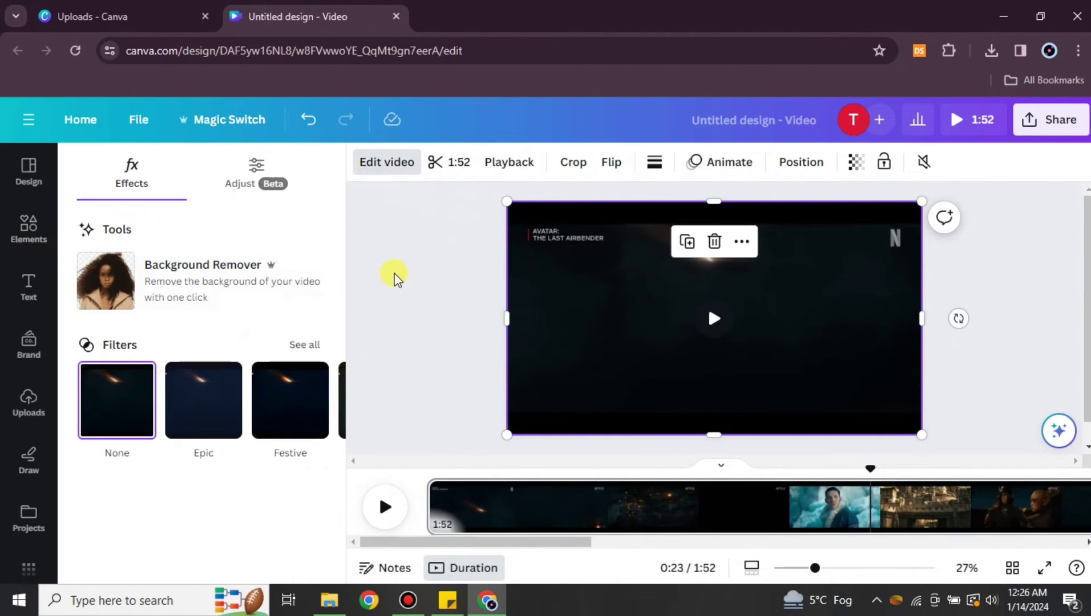
pyautogui.press('Escape')
pyautogui.click(492, 273)
pyautogui.click(792, 251)
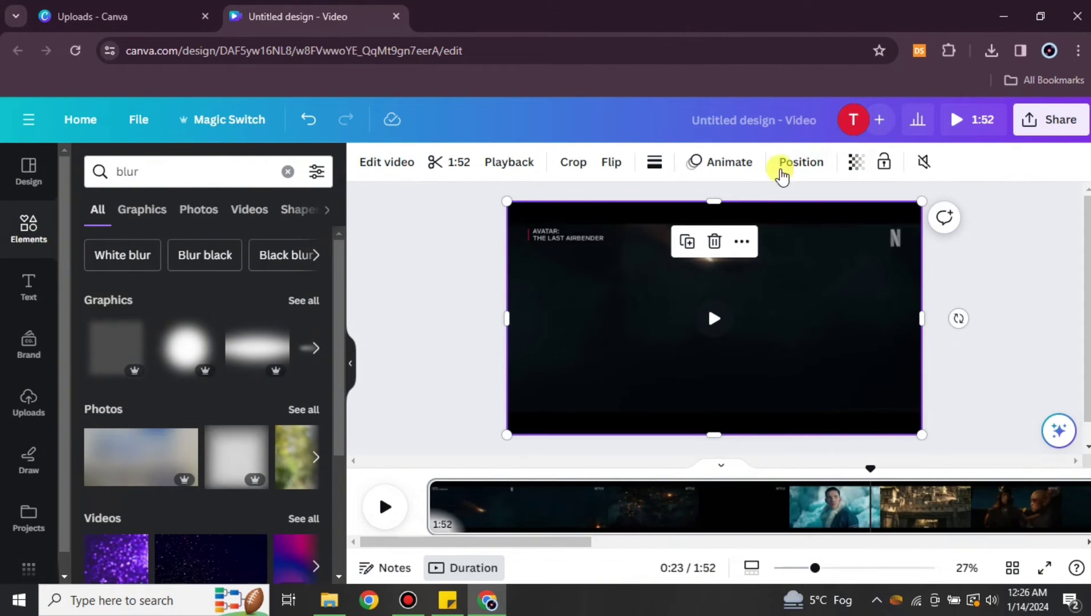
pyautogui.click(428, 236)
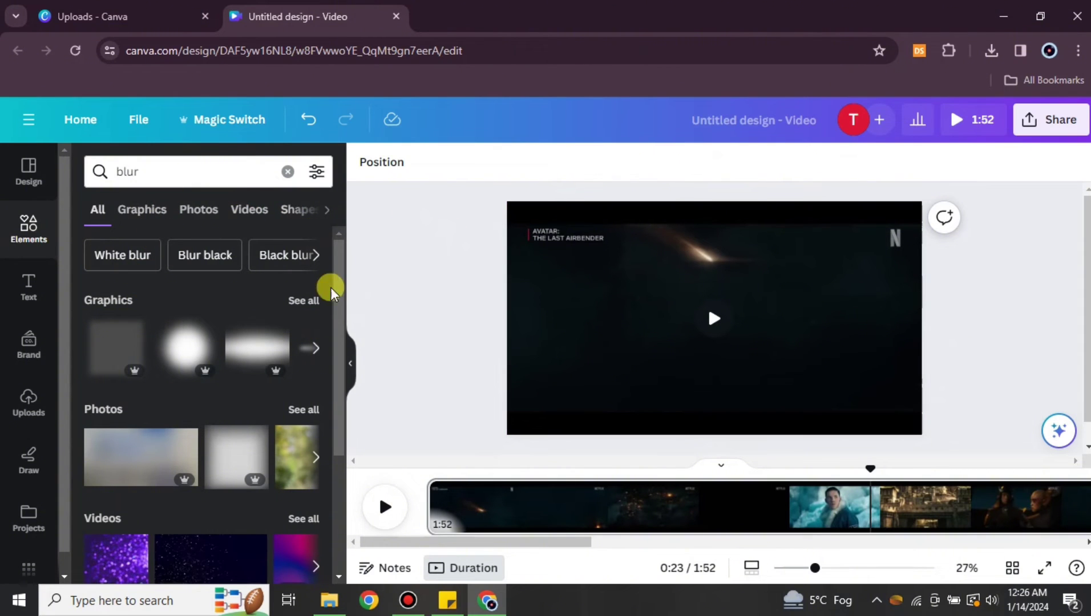
pyautogui.click(312, 352)
pyautogui.click(312, 352)
pyautogui.click(313, 352)
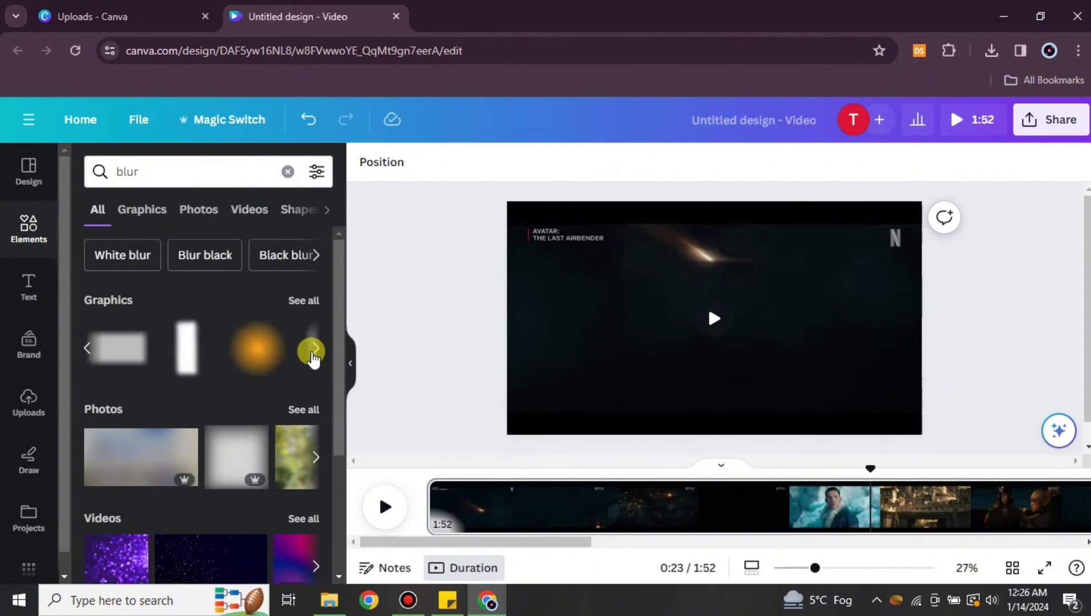
pyautogui.click(312, 352)
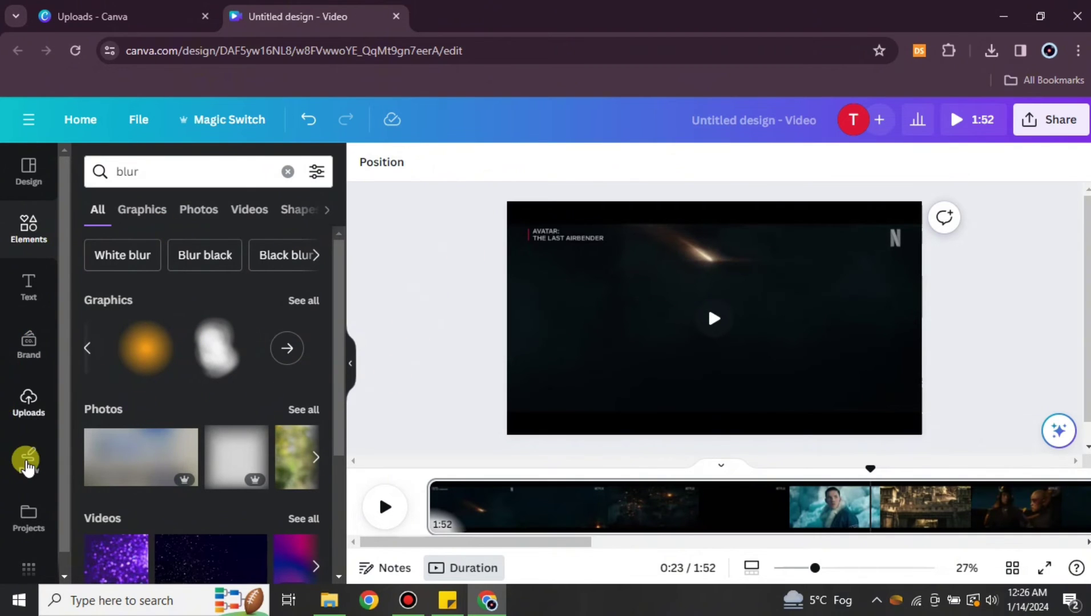
# Add the uploaded LFP logo image from Uploads > Images to the video.
pyautogui.click(29, 399)
pyautogui.click(133, 288)
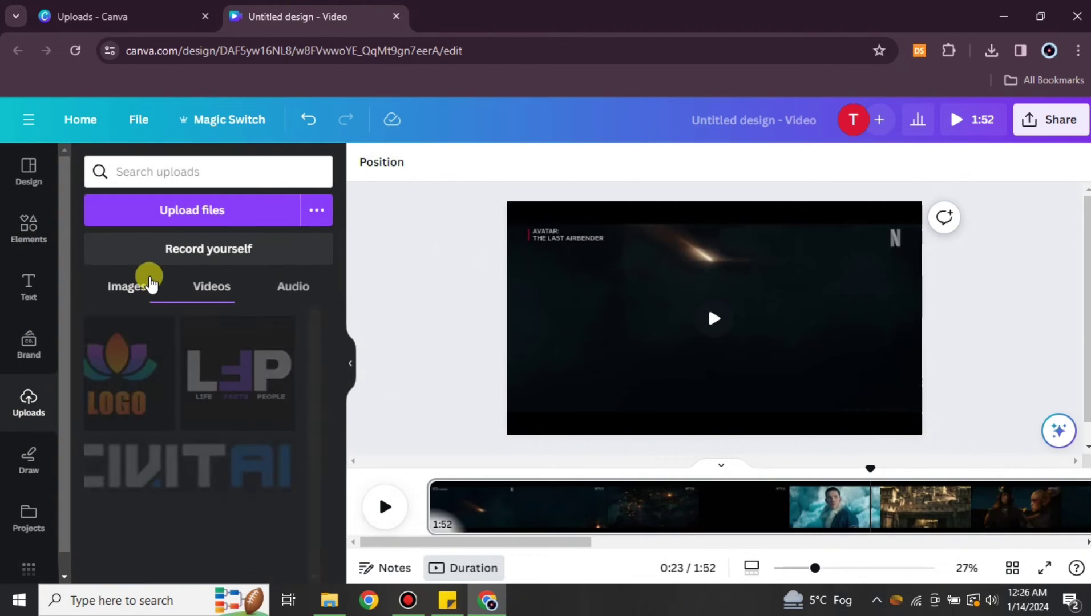
pyautogui.click(268, 387)
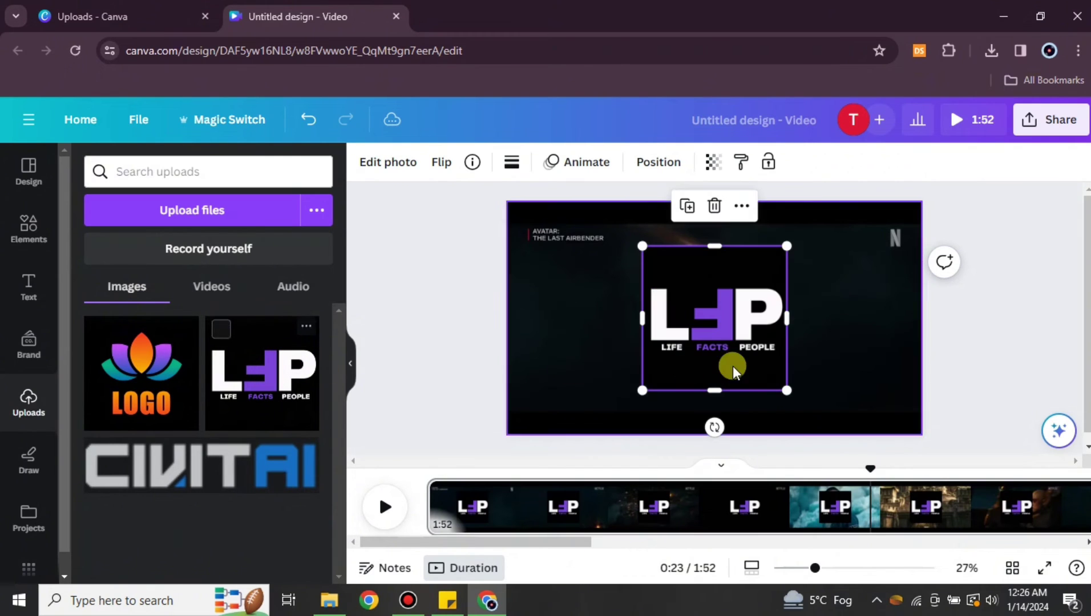
# Shrink and crop the LFP logo over the top-right N, then play to check.
pyautogui.moveTo(779, 384); pyautogui.dragTo(733, 315)
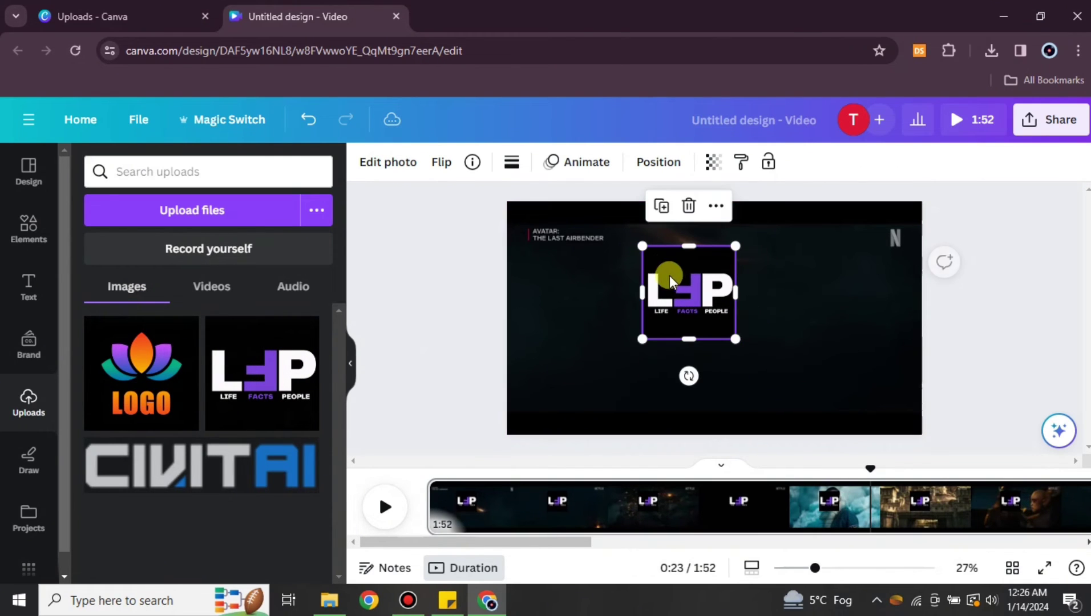
pyautogui.moveTo(687, 246); pyautogui.dragTo(688, 266)
pyautogui.moveTo(689, 338); pyautogui.dragTo(881, 248)
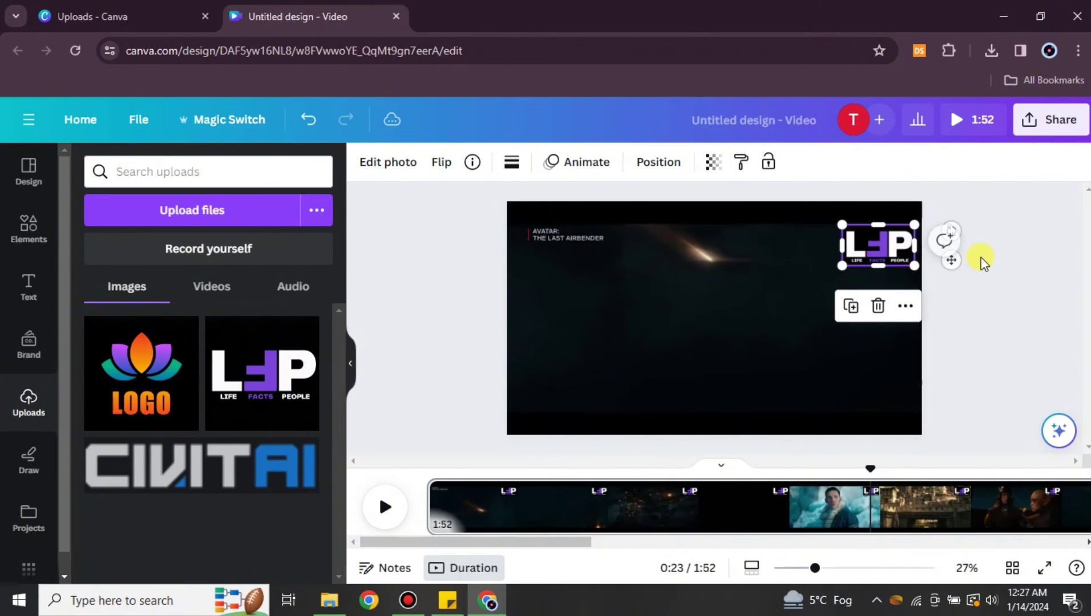
pyautogui.click(411, 523)
pyautogui.click(386, 509)
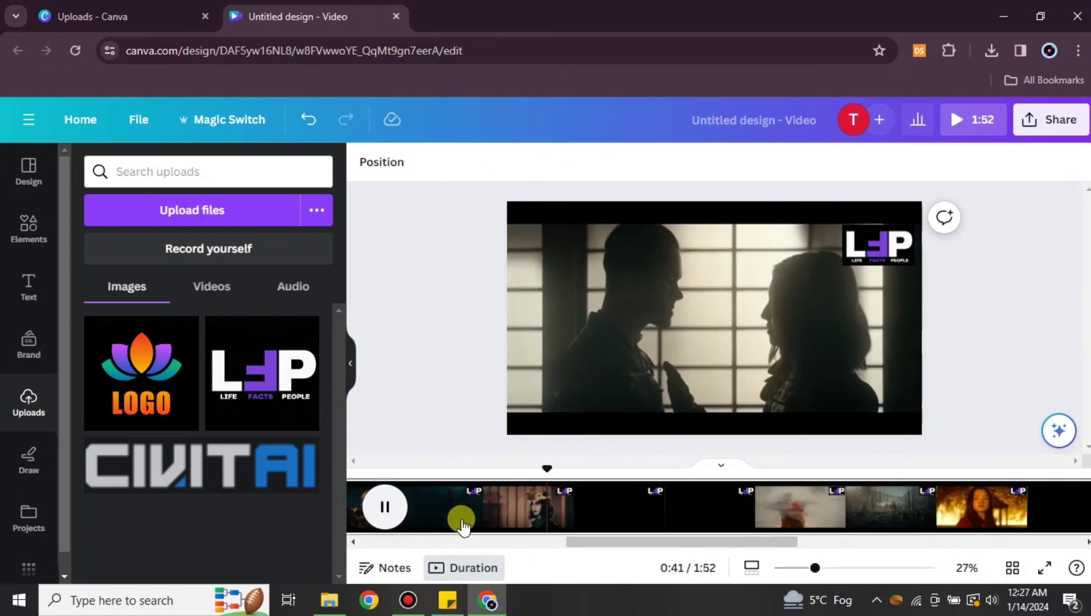
pyautogui.click(391, 506)
pyautogui.click(804, 319)
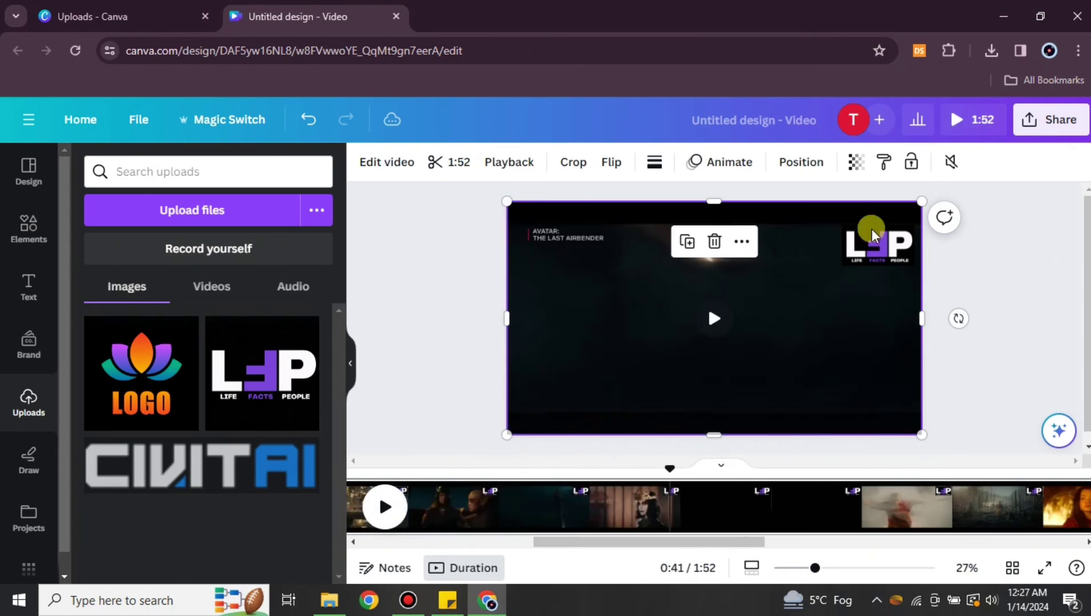